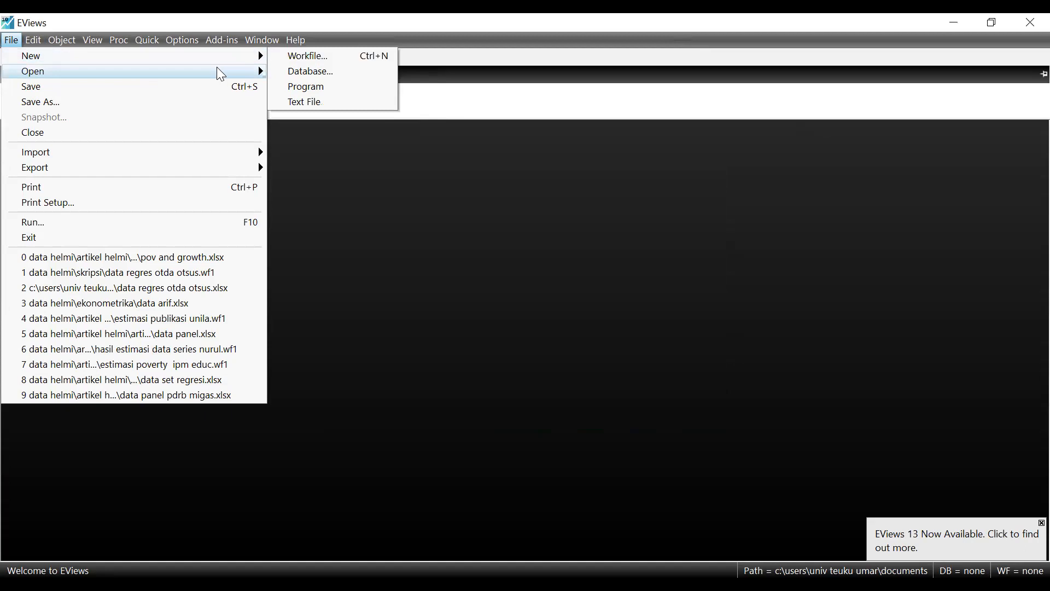
Step: Open the Excel file "pov and growth" from the article folder inside the 2023 draft articles folder
left_click(317, 88)
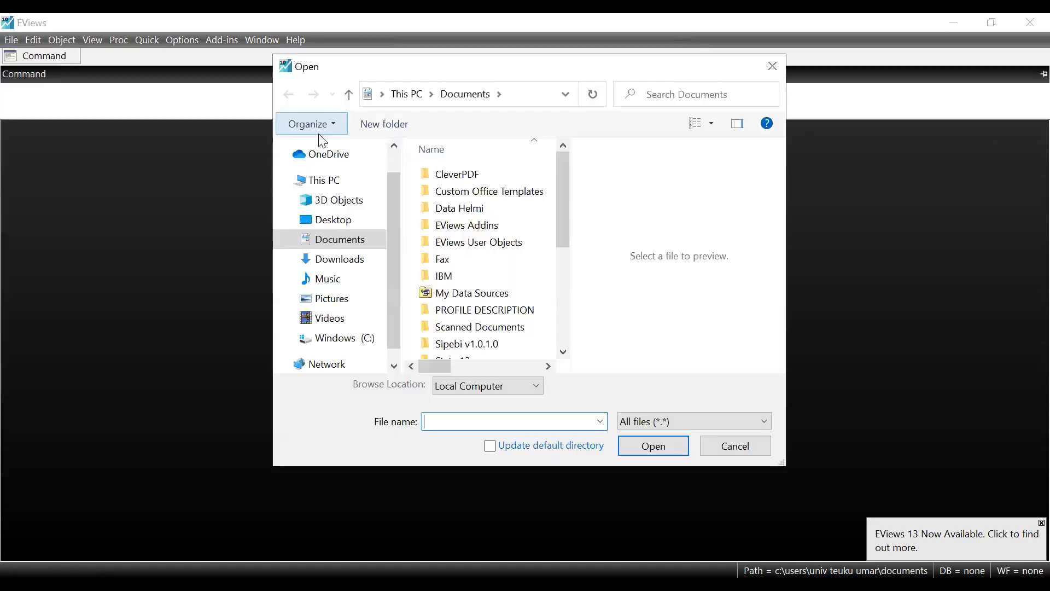
double_click(447, 209)
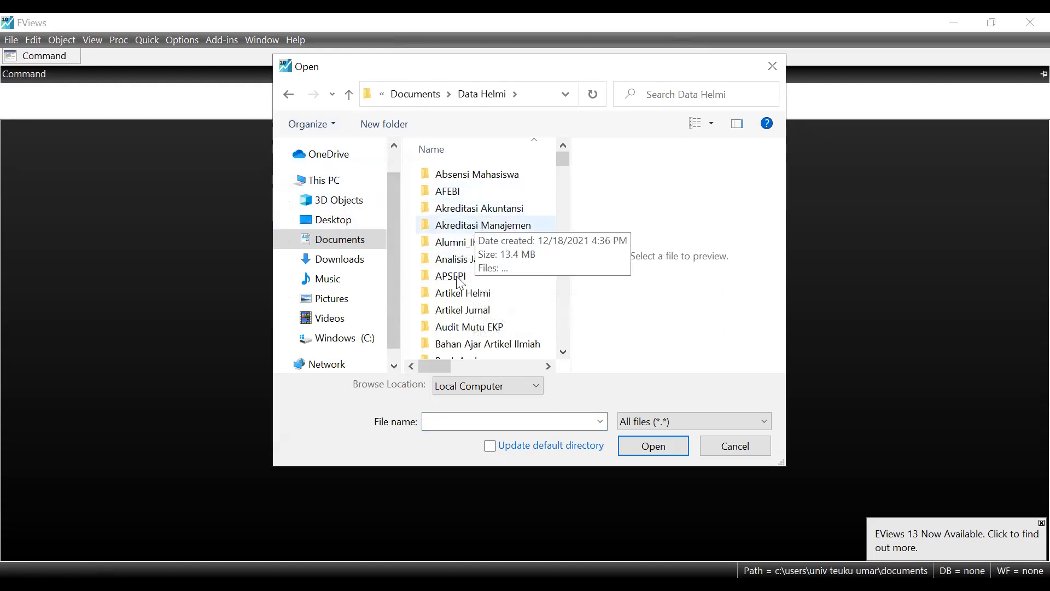
double_click(462, 293)
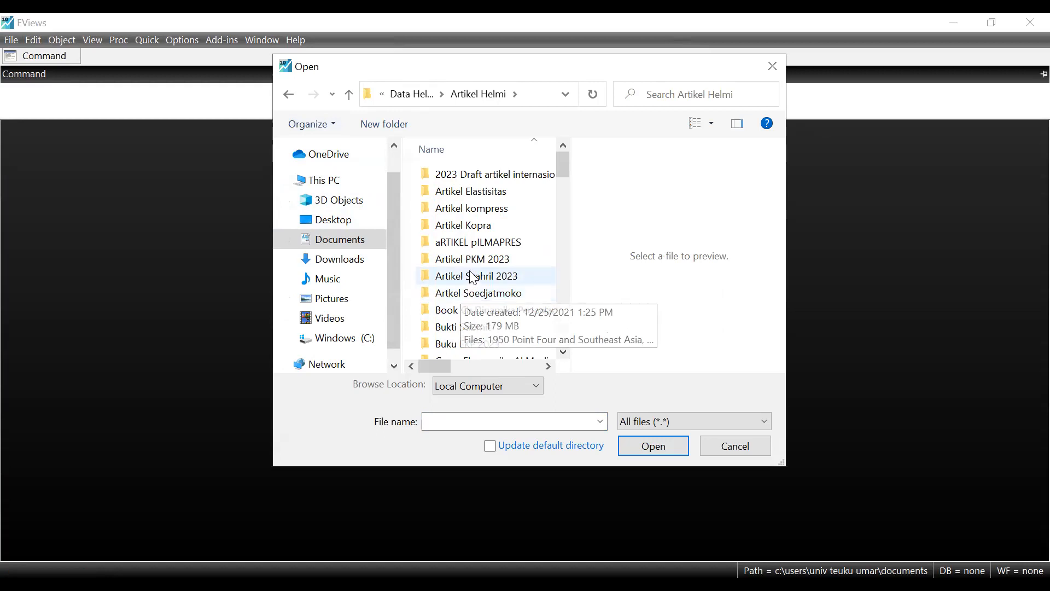
scroll(476, 235, "down", 1)
scroll(476, 233, "up", 1)
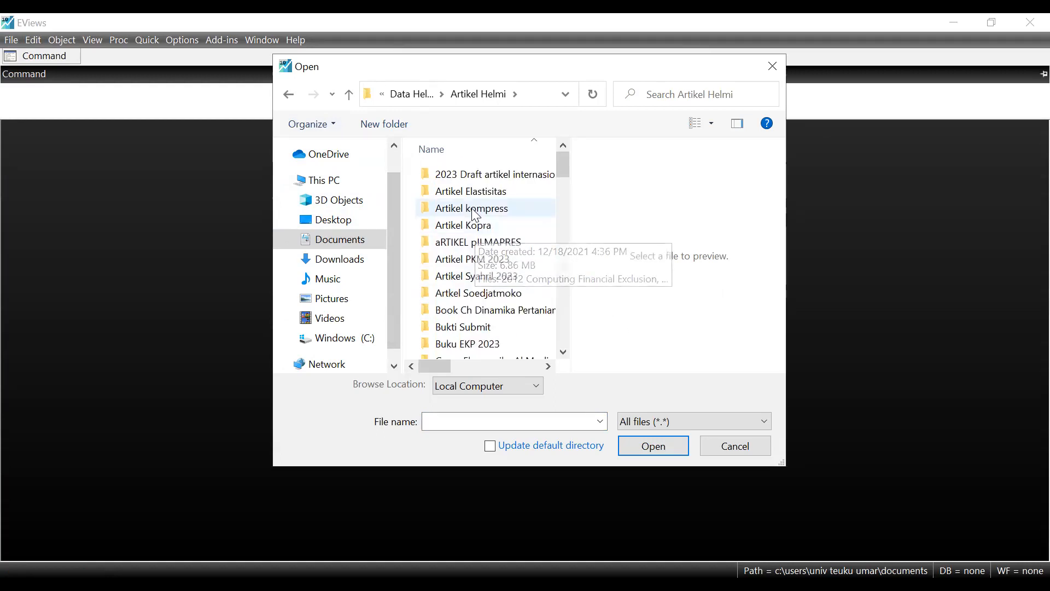
double_click(476, 175)
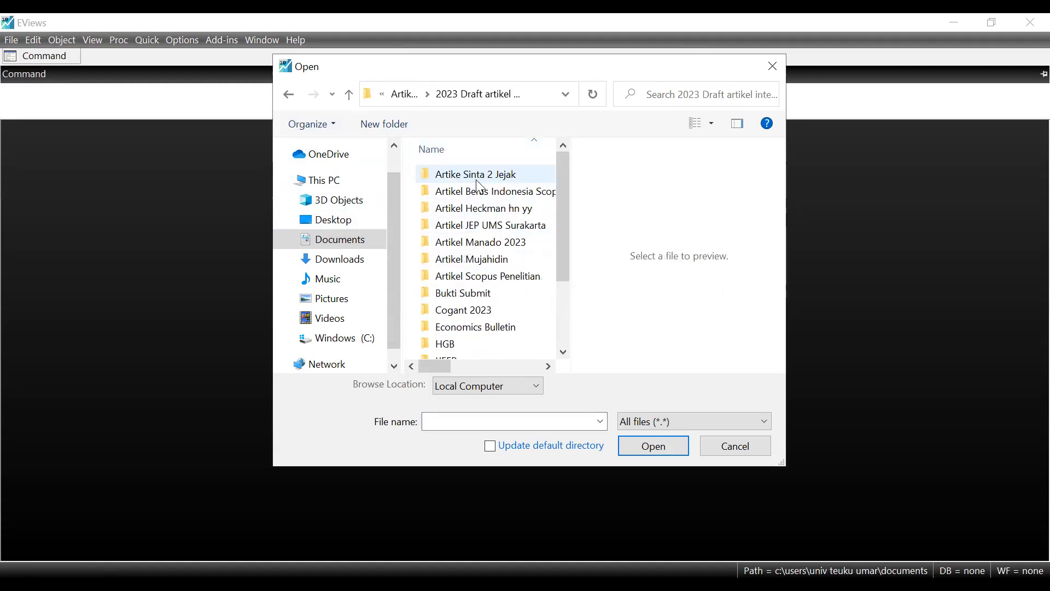
double_click(465, 259)
scroll(469, 264, "down", 1)
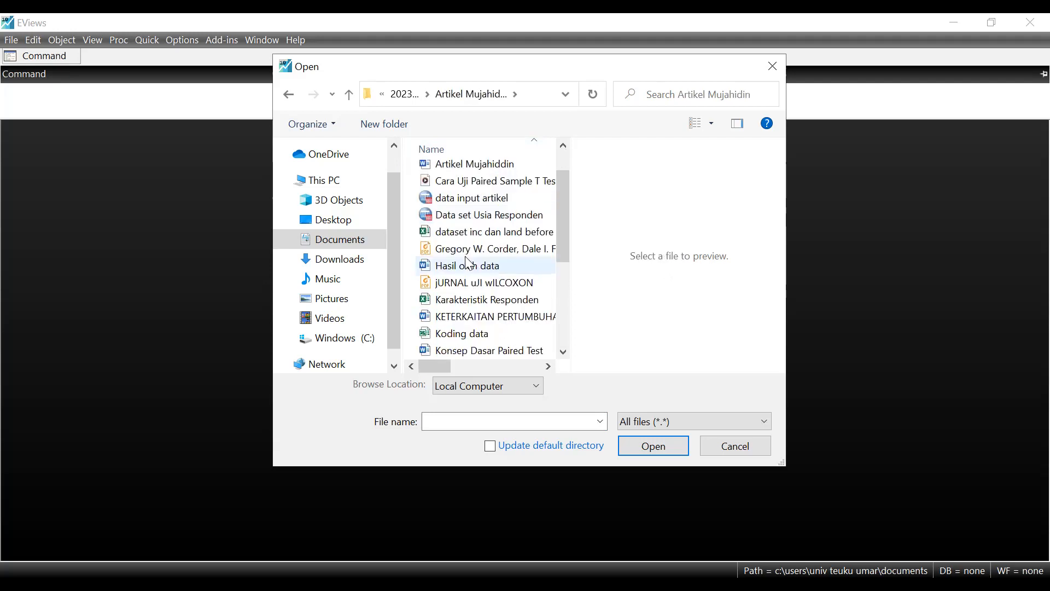
scroll(469, 264, "down", 3)
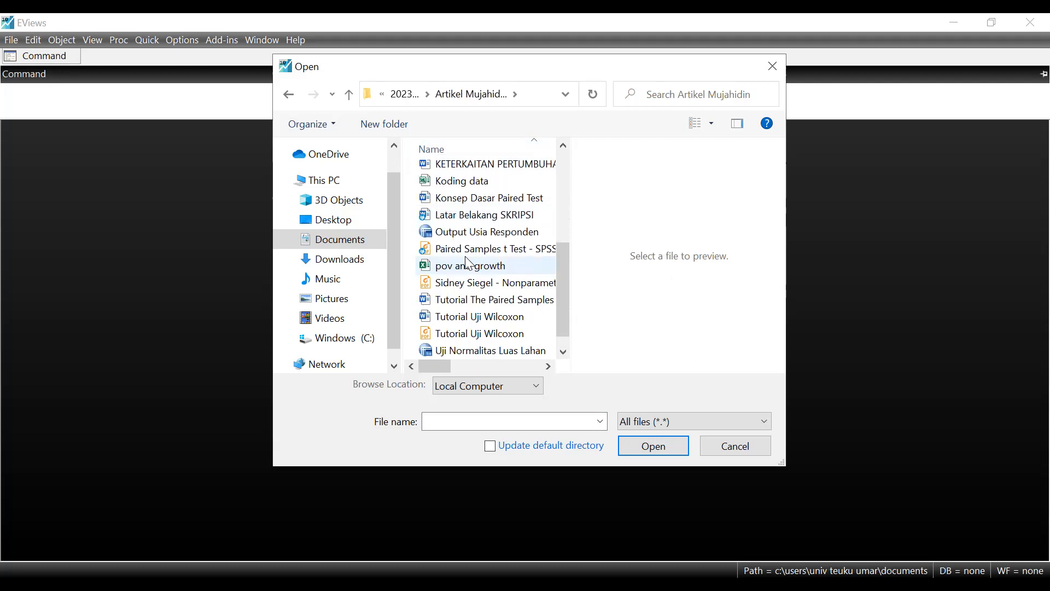
left_click(468, 265)
left_click(671, 451)
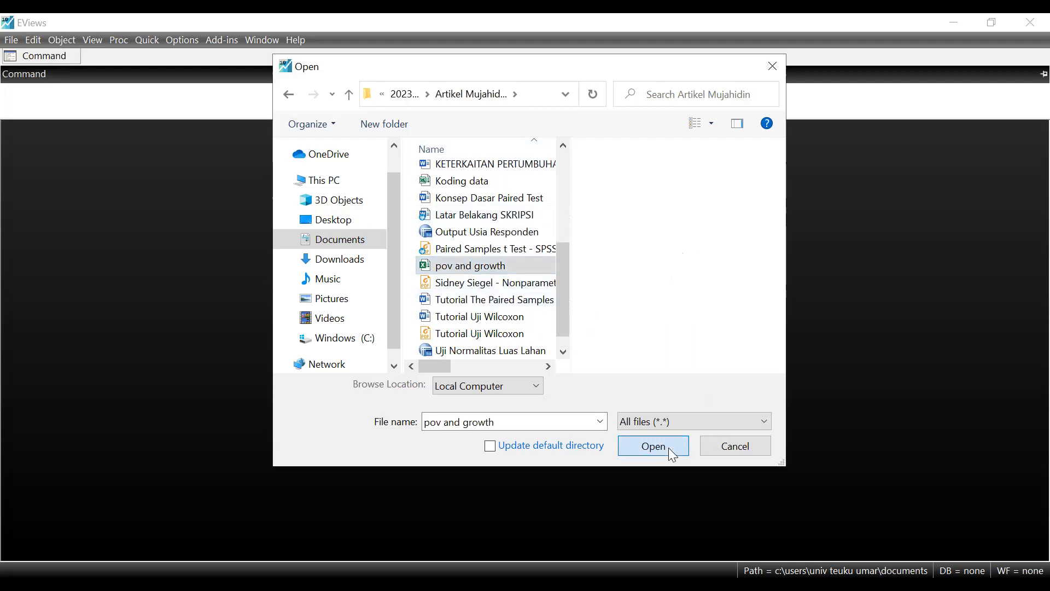
Step: Import the spreadsheet into a new workfile dated by the tahun series, without linking the series to the external source
left_click(634, 449)
left_click(634, 449)
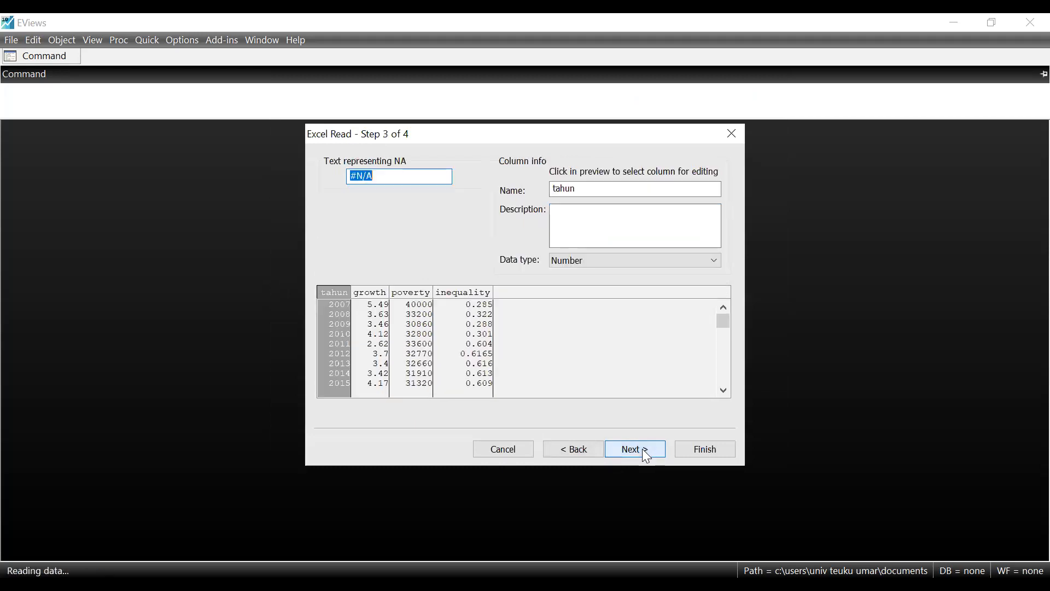
left_click(642, 448)
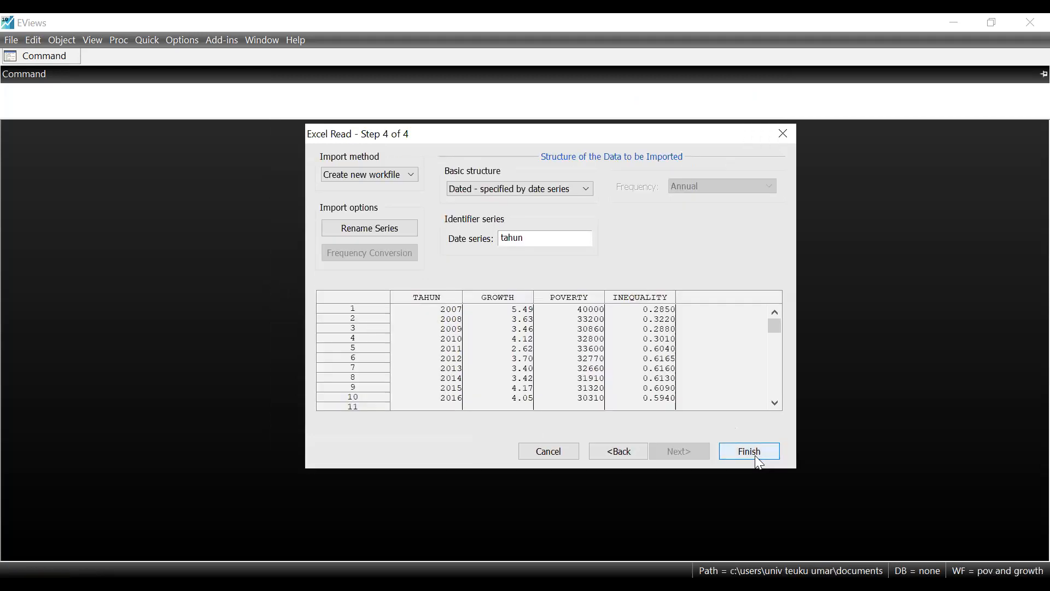
left_click(758, 458)
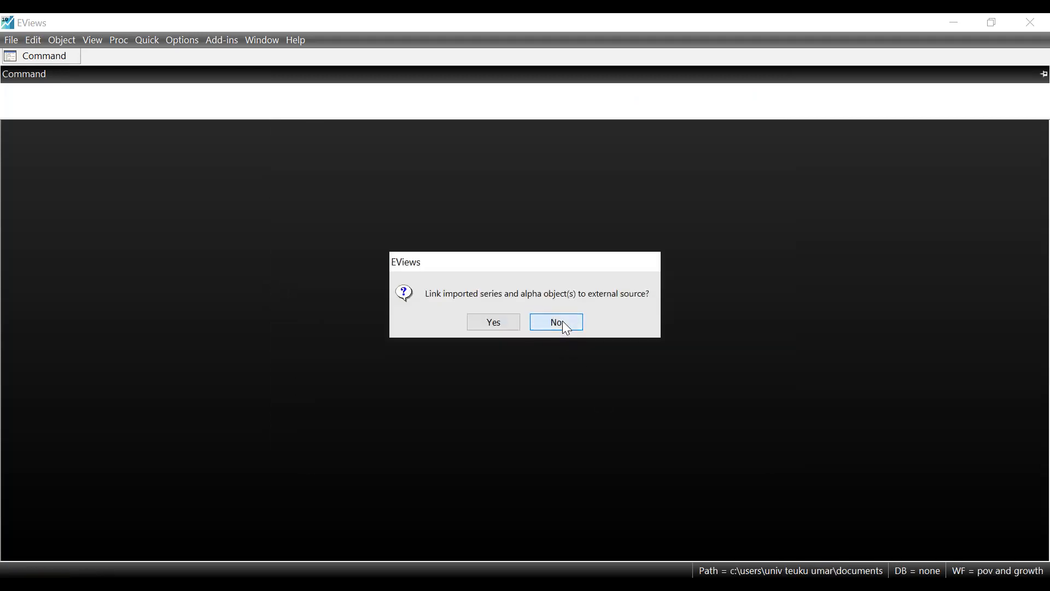
left_click(563, 322)
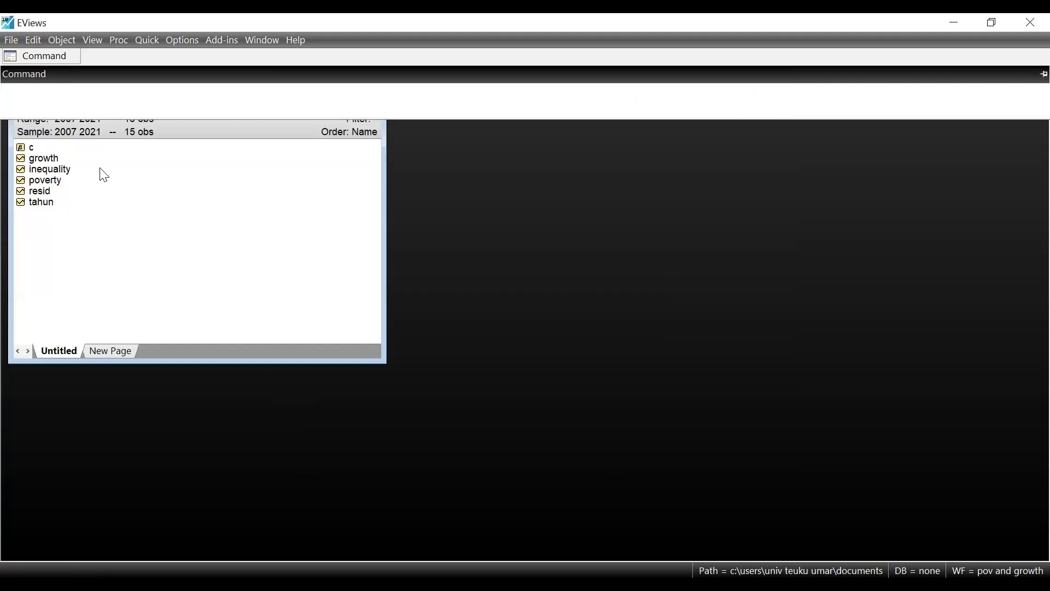
left_click(52, 160)
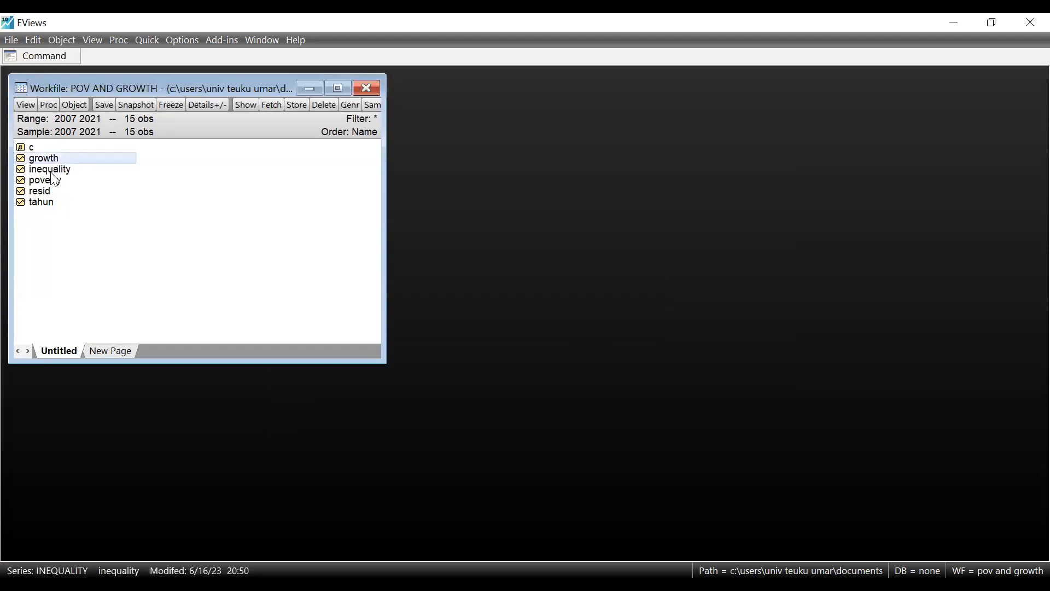
left_click(53, 172, "ctrl")
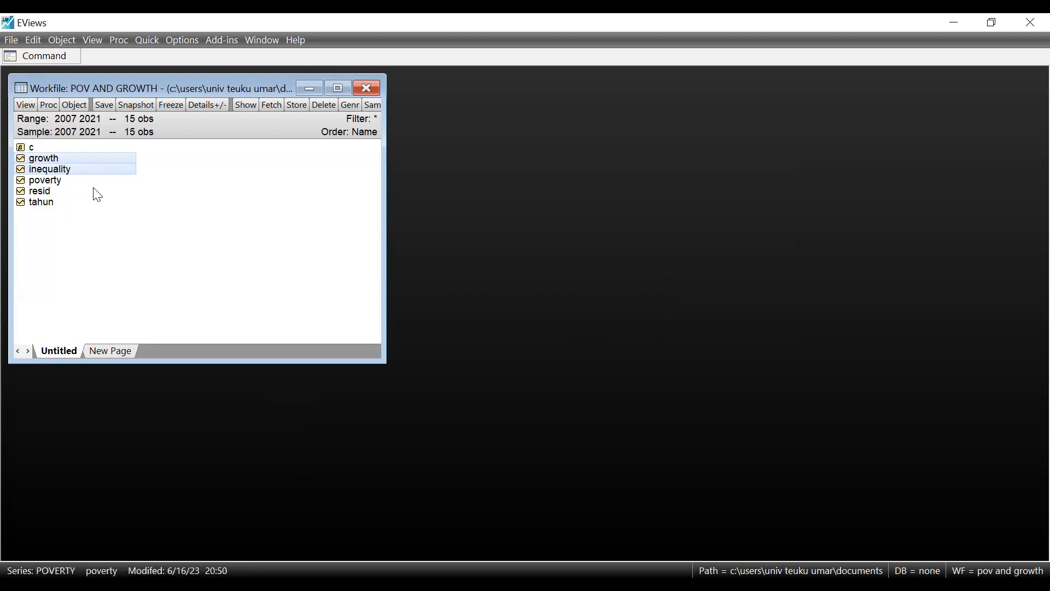
left_click(94, 190)
Step: Open the growth, inequality and poverty series together as a group
left_click(57, 161)
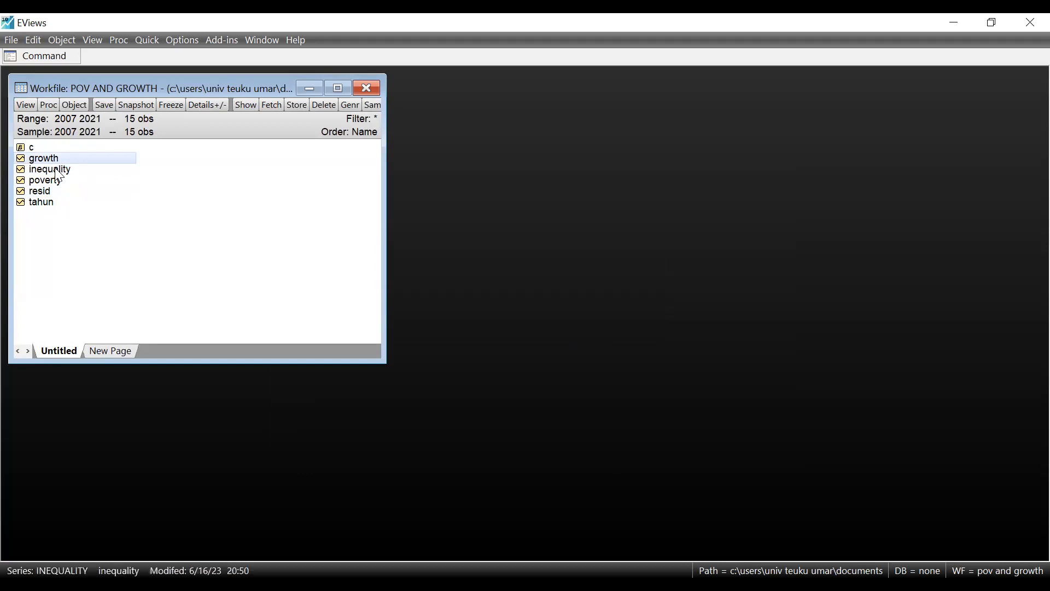
left_click(57, 172, "ctrl")
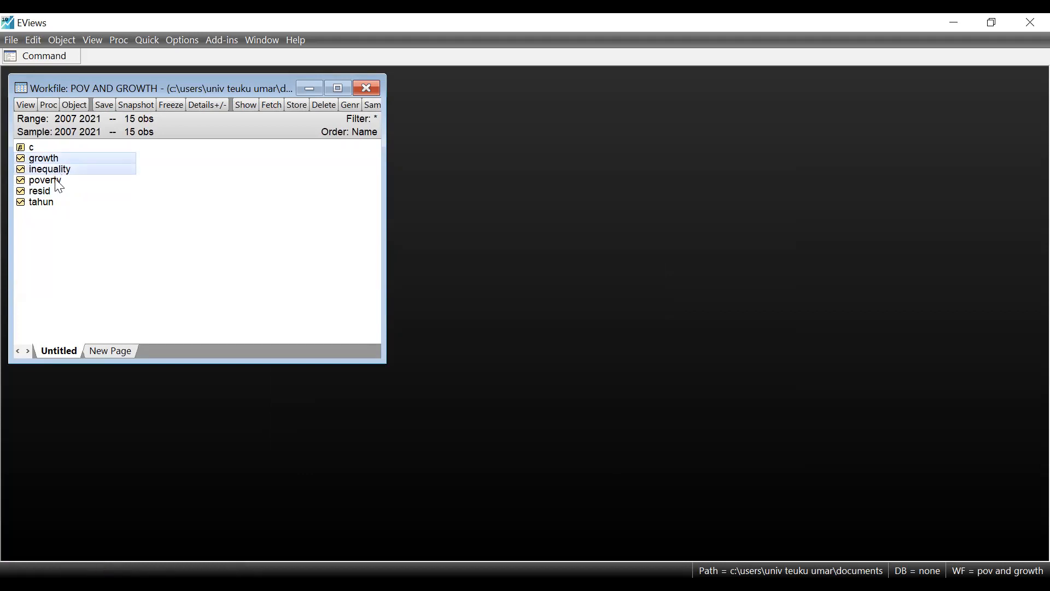
left_click(58, 180, "ctrl")
right_click(54, 165)
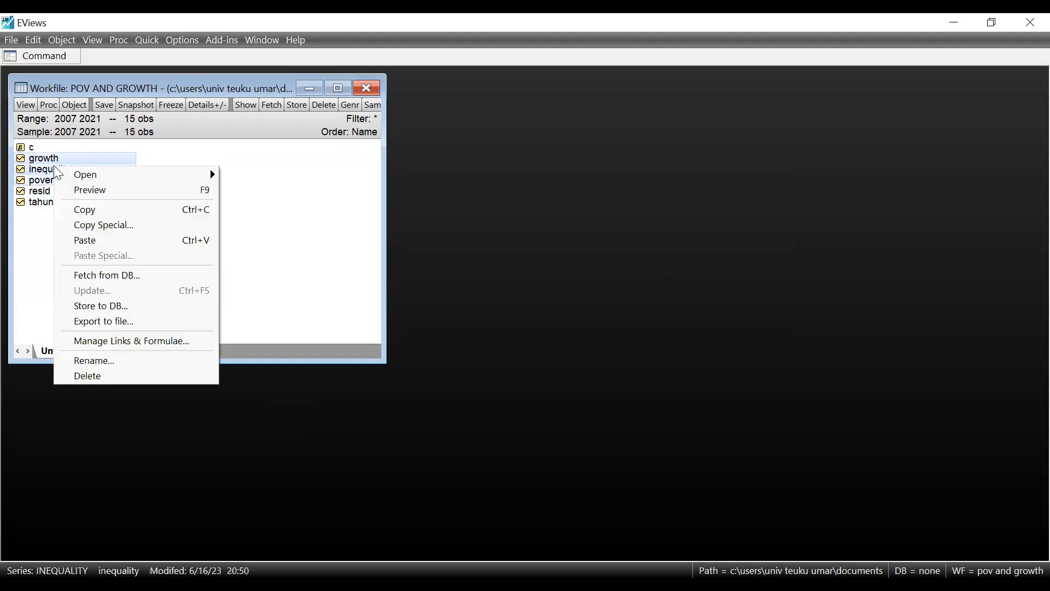
mouse_move(162, 175)
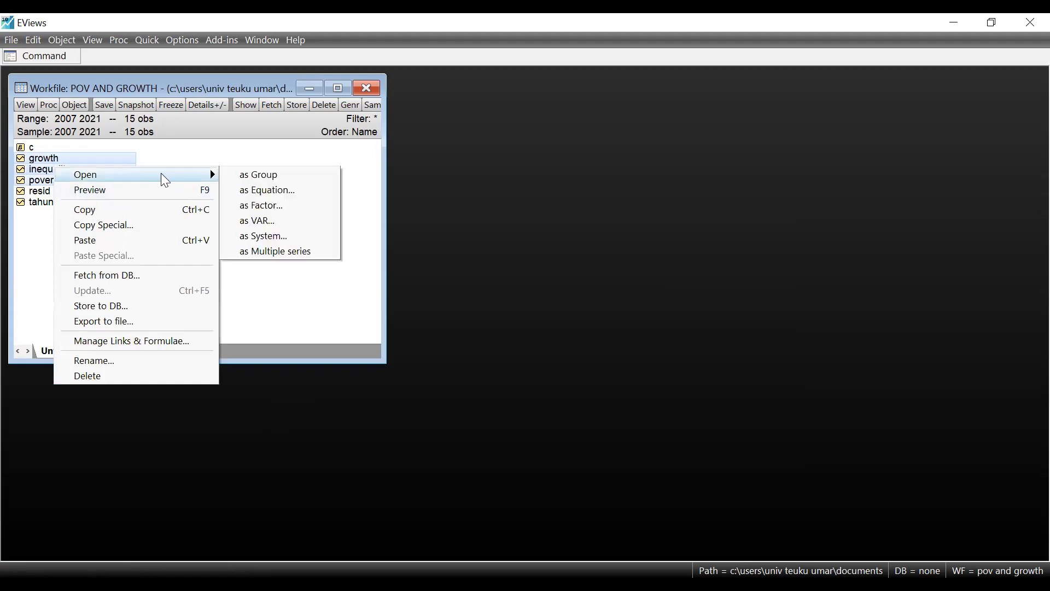
left_click(243, 175)
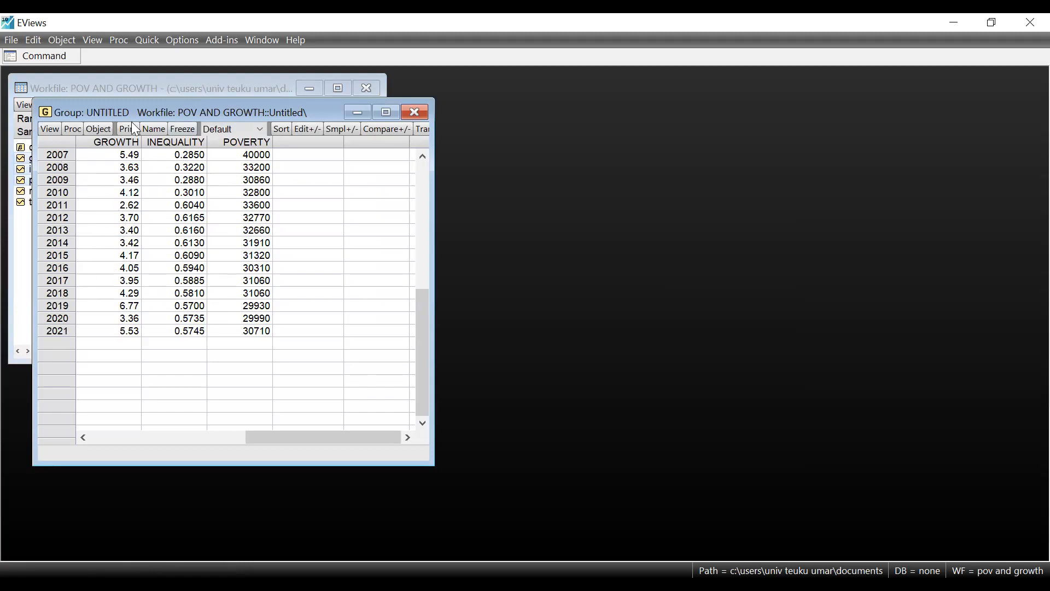
Step: Compute the correlation matrix of the growth, inequality and poverty series using the group statistics
left_click(153, 43)
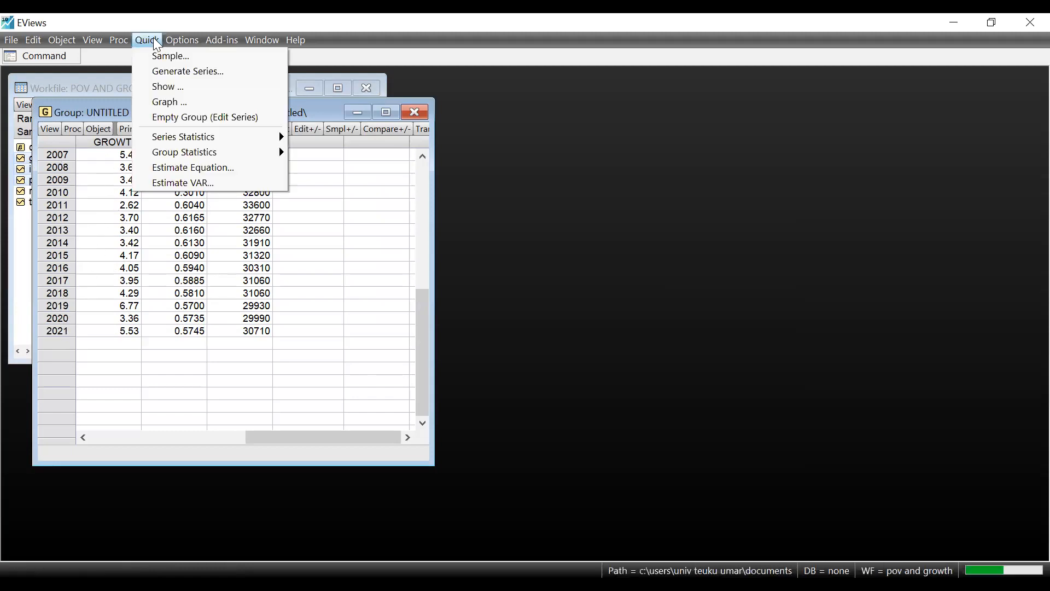
mouse_move(194, 156)
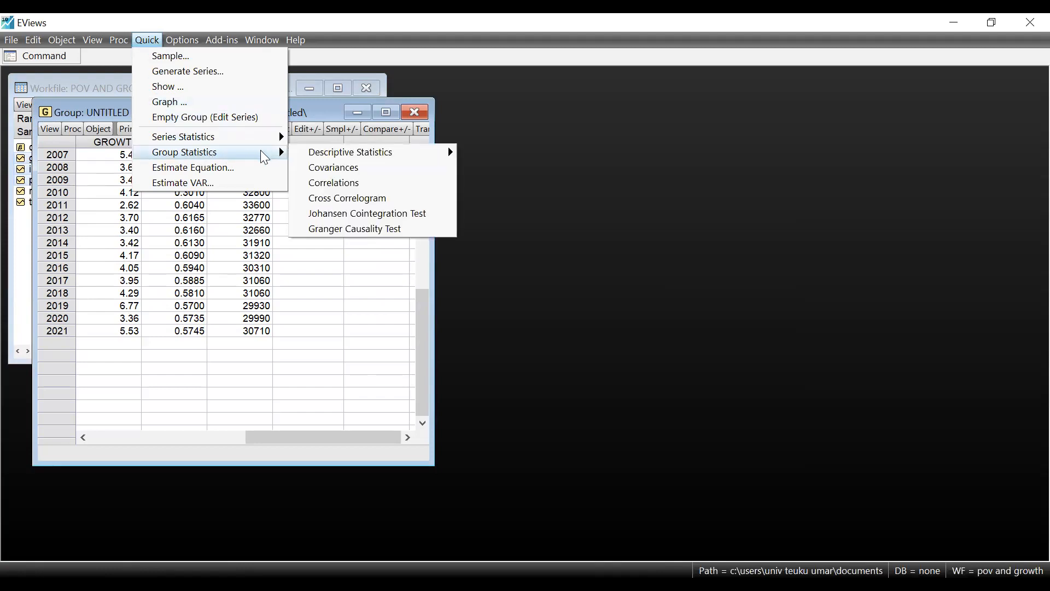
left_click(337, 187)
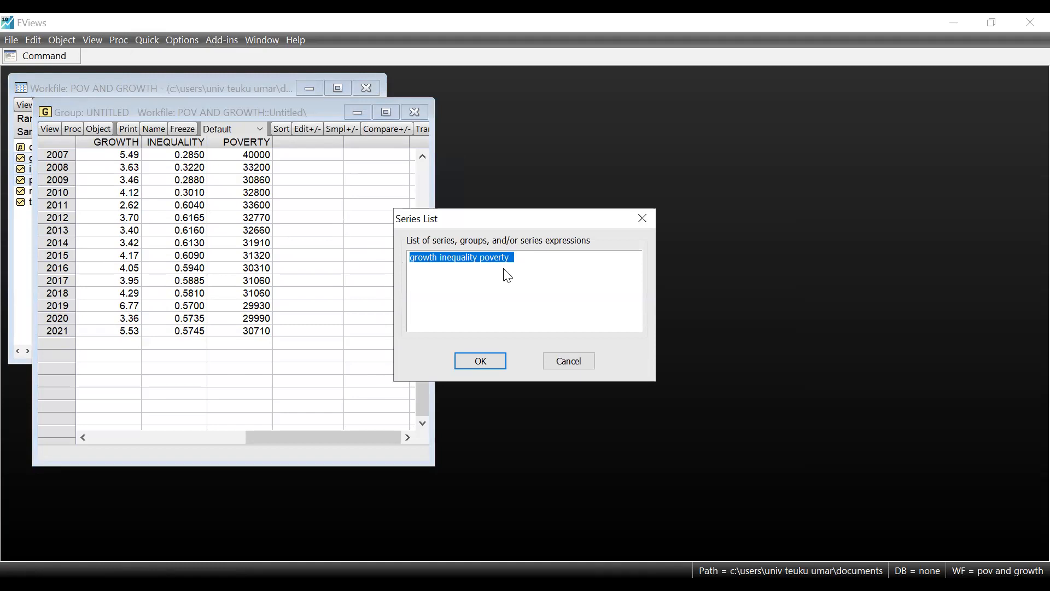
left_click(485, 365)
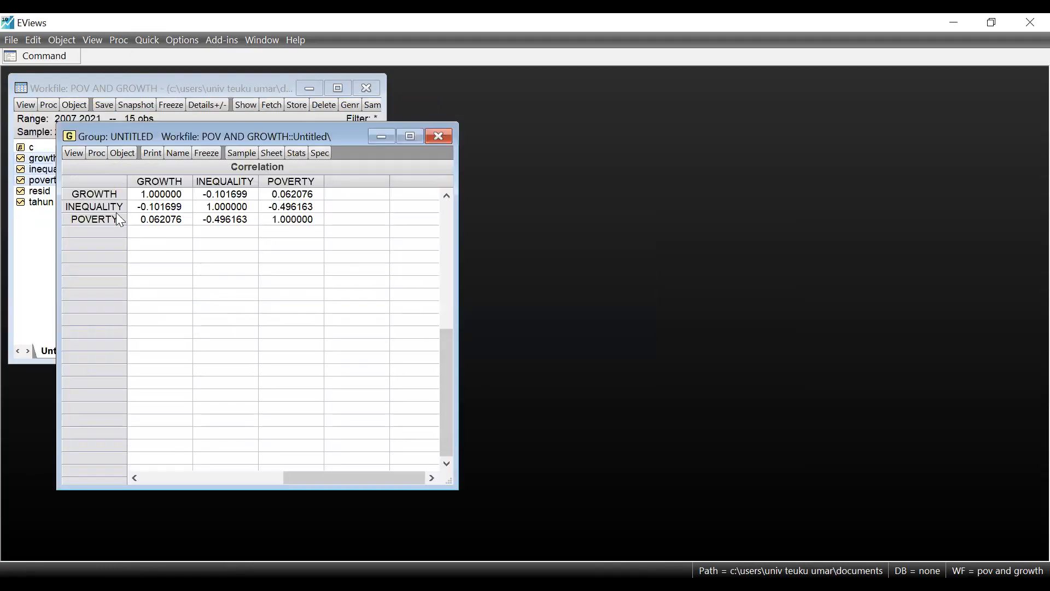
Step: Copy the whole correlation table as text at highest precision and paste it into the open Word document
left_click(112, 180)
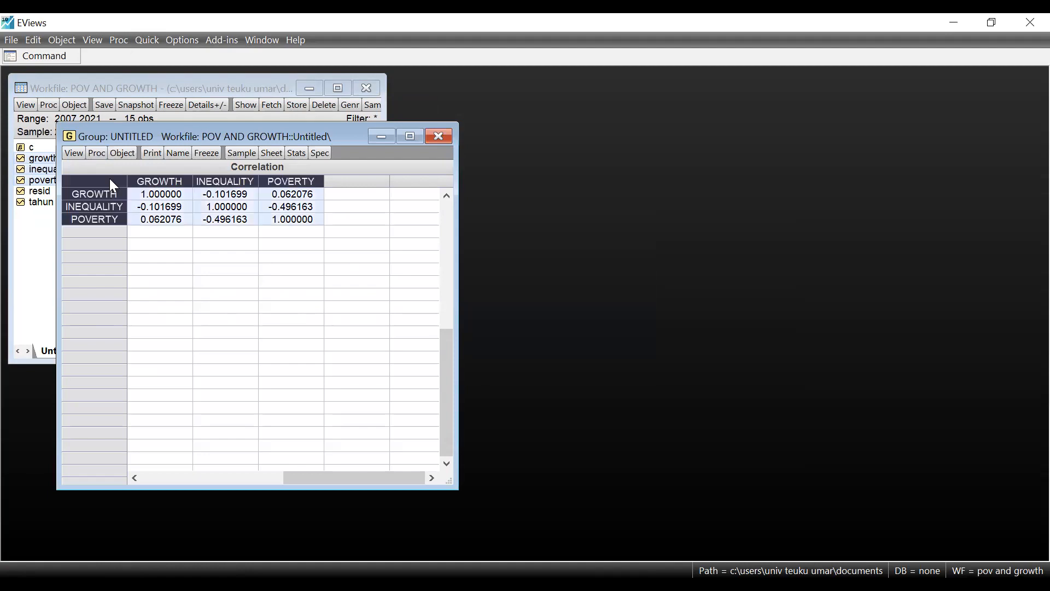
right_click(220, 212)
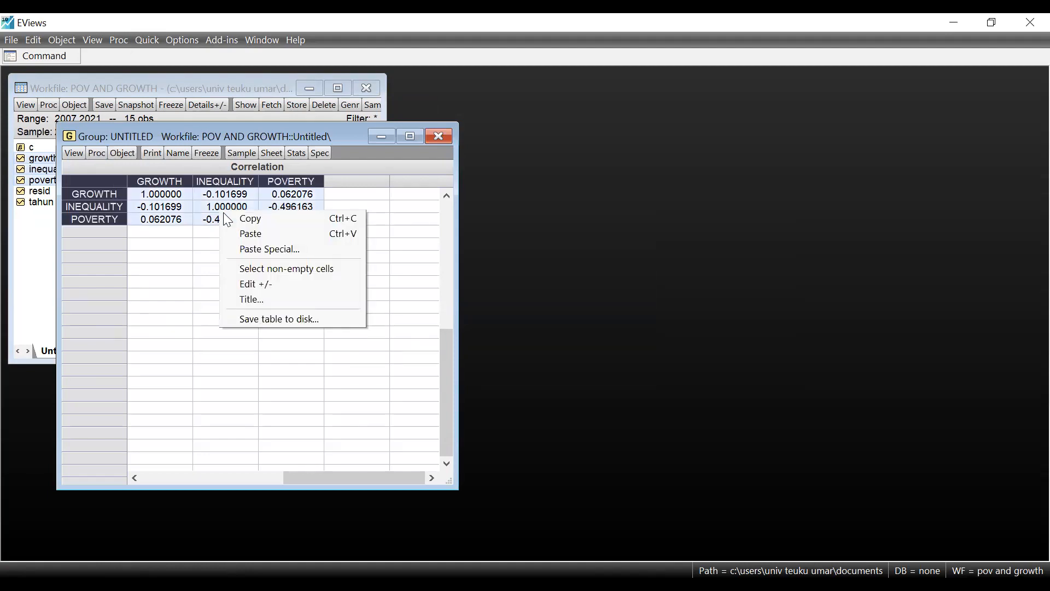
left_click(246, 219)
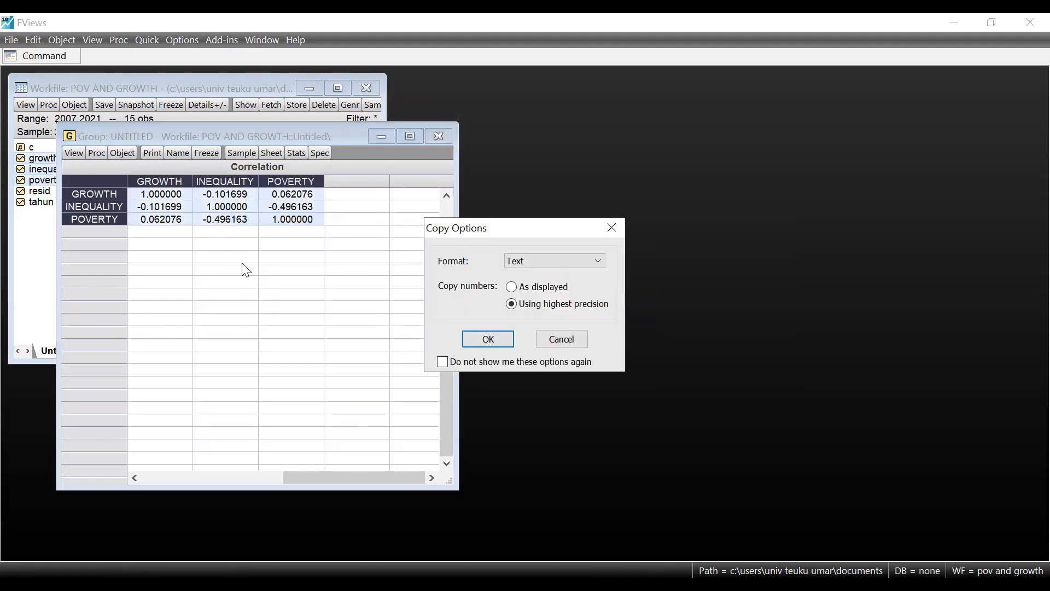
left_click(502, 343)
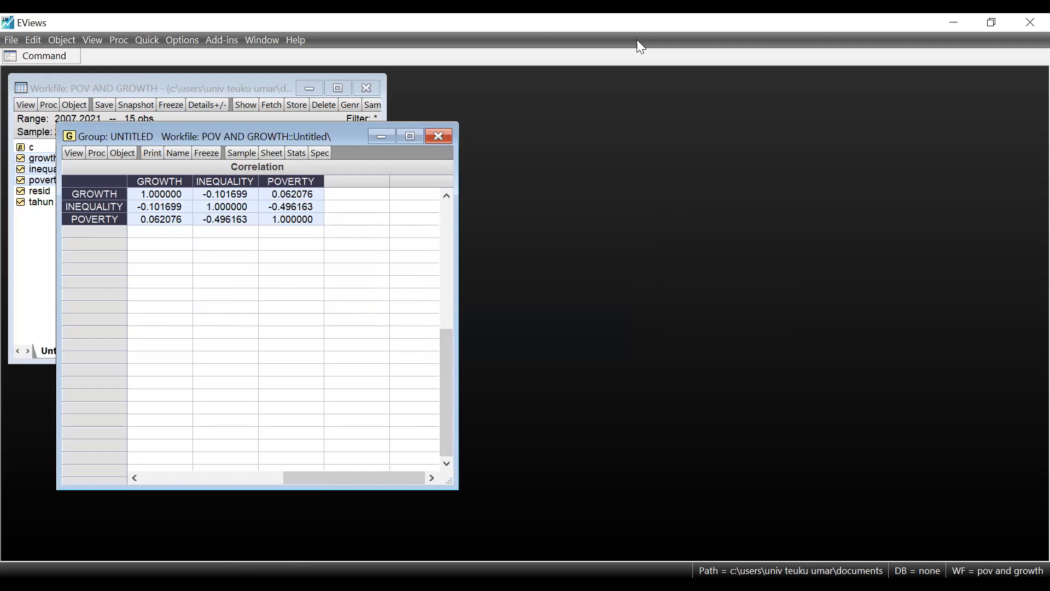
key("alt+Tab")
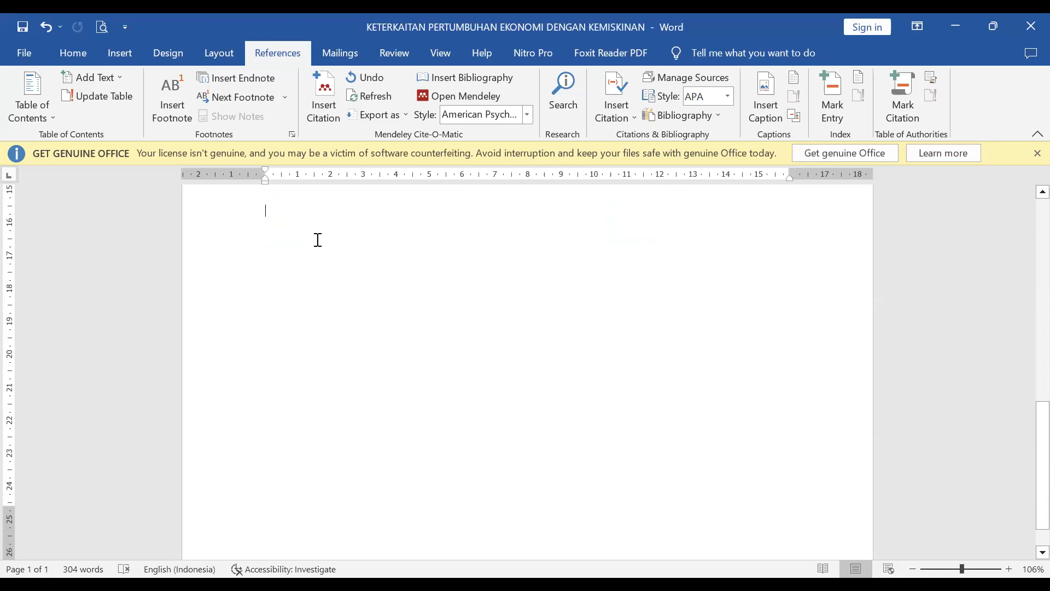
key("ctrl+v")
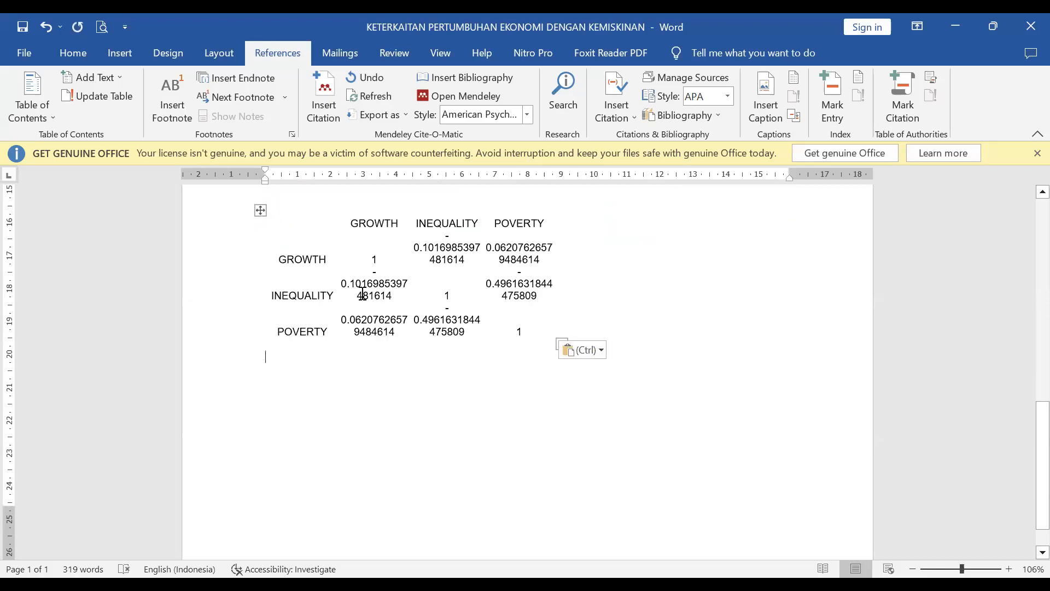
Step: Apply the plain grid table style with full borders to the pasted correlation table
left_click(261, 212)
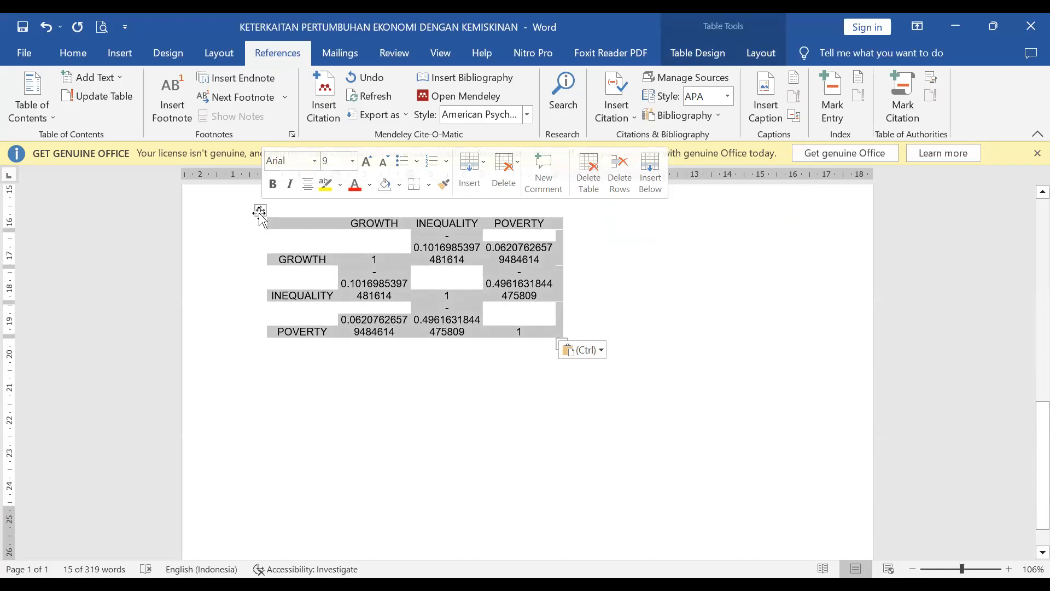
right_click(261, 214)
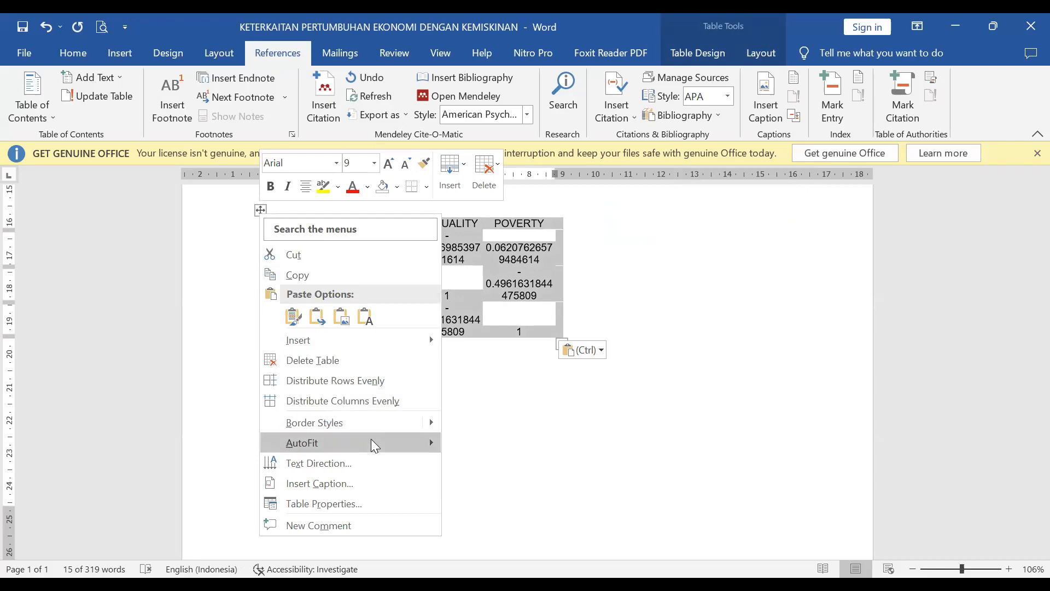
key("Escape")
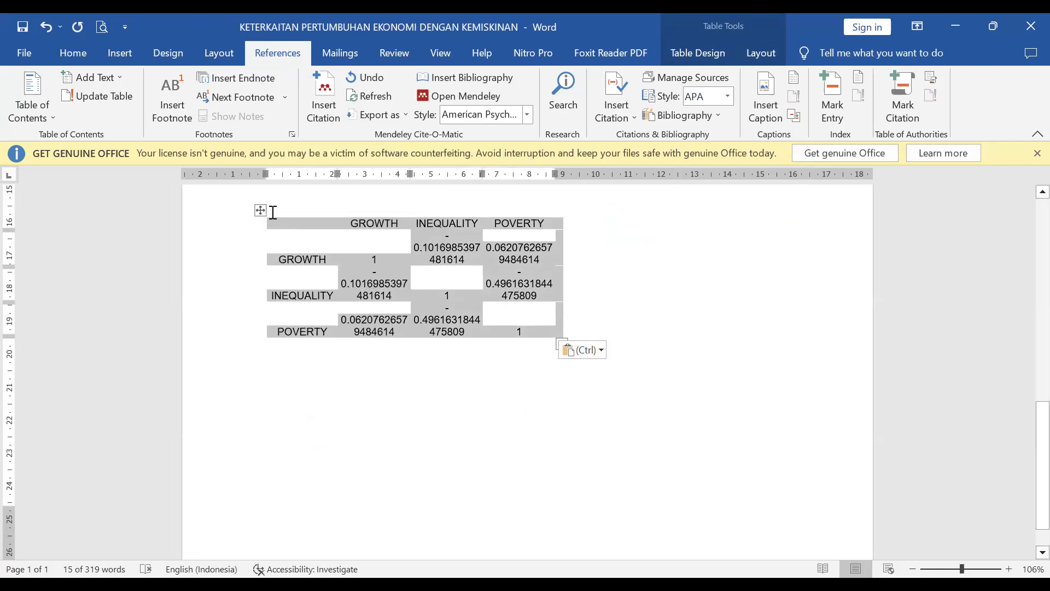
left_click(260, 211)
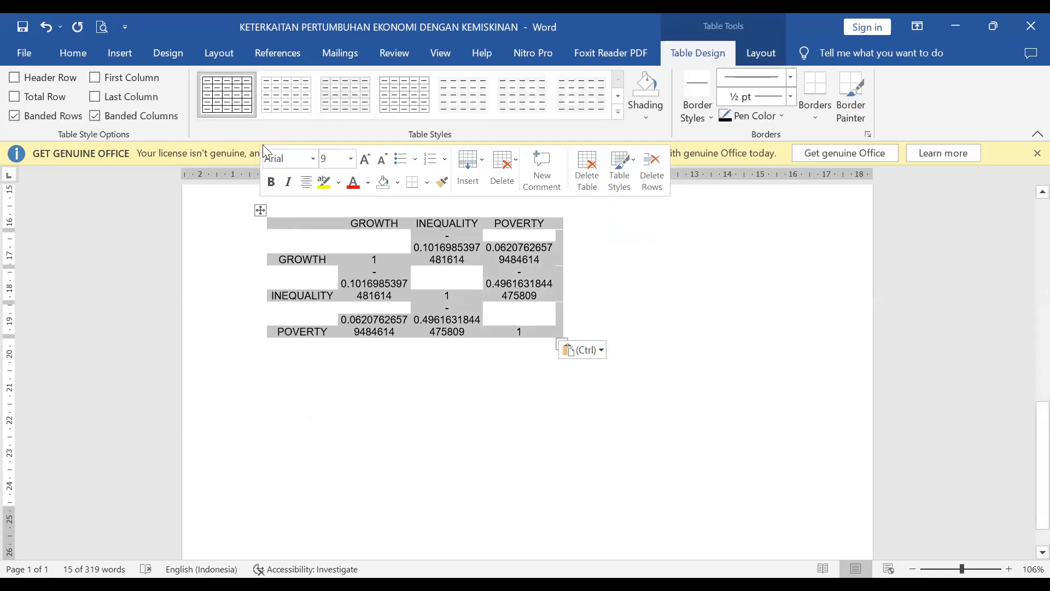
left_click(246, 106)
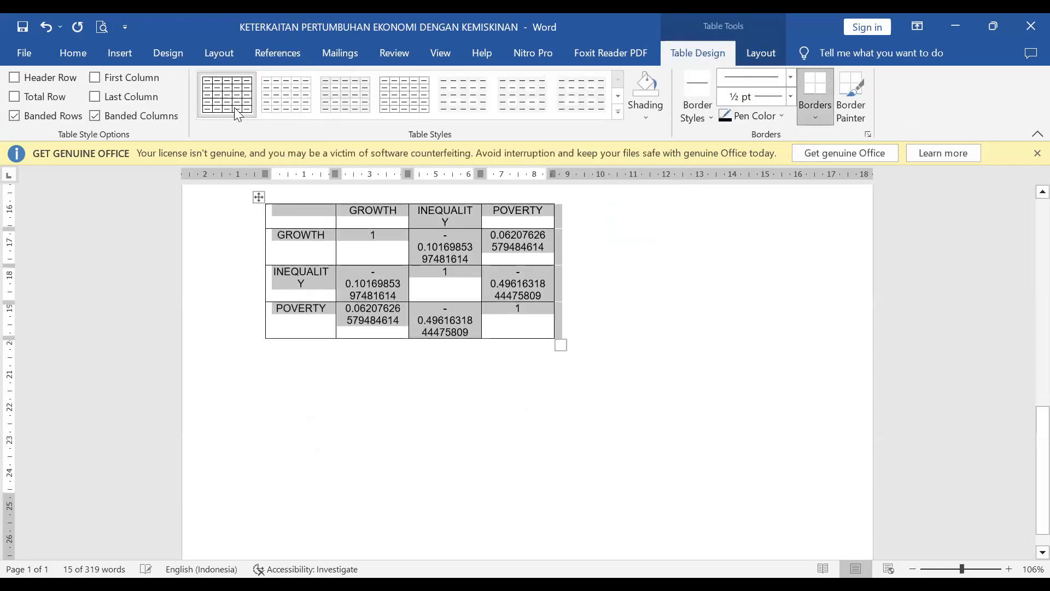
Step: Try AutoFit to Contents on the correlation table, and apply AutoFit to Window so it spans the page width
right_click(259, 197)
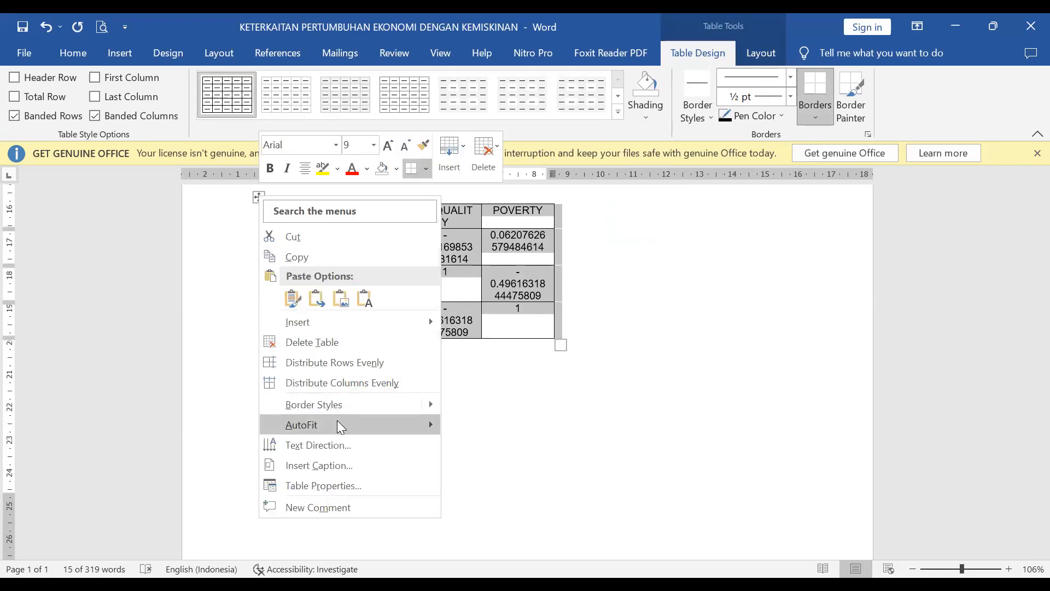
mouse_move(431, 426)
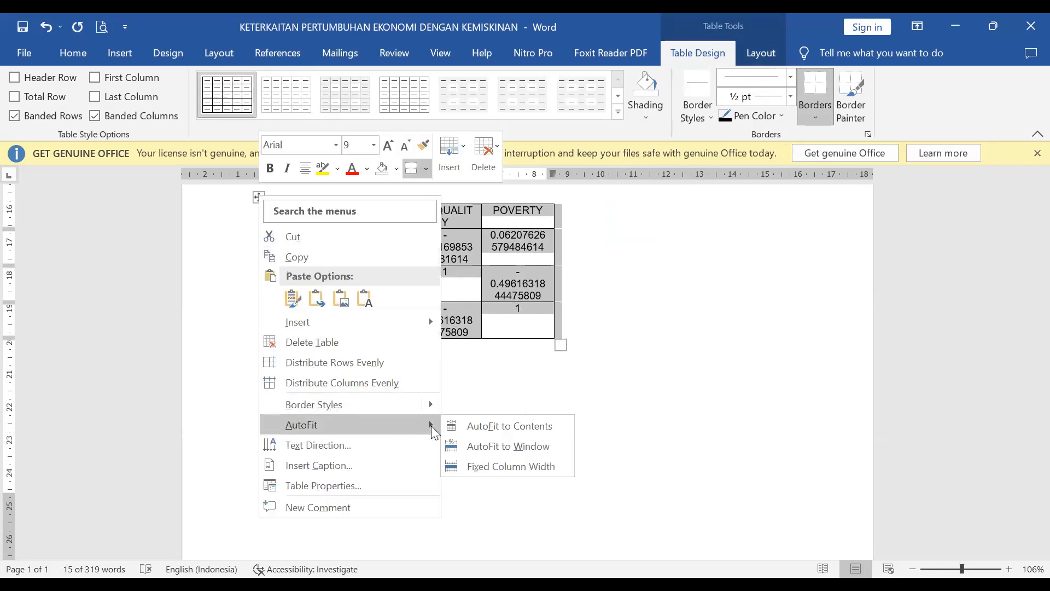
left_click(477, 428)
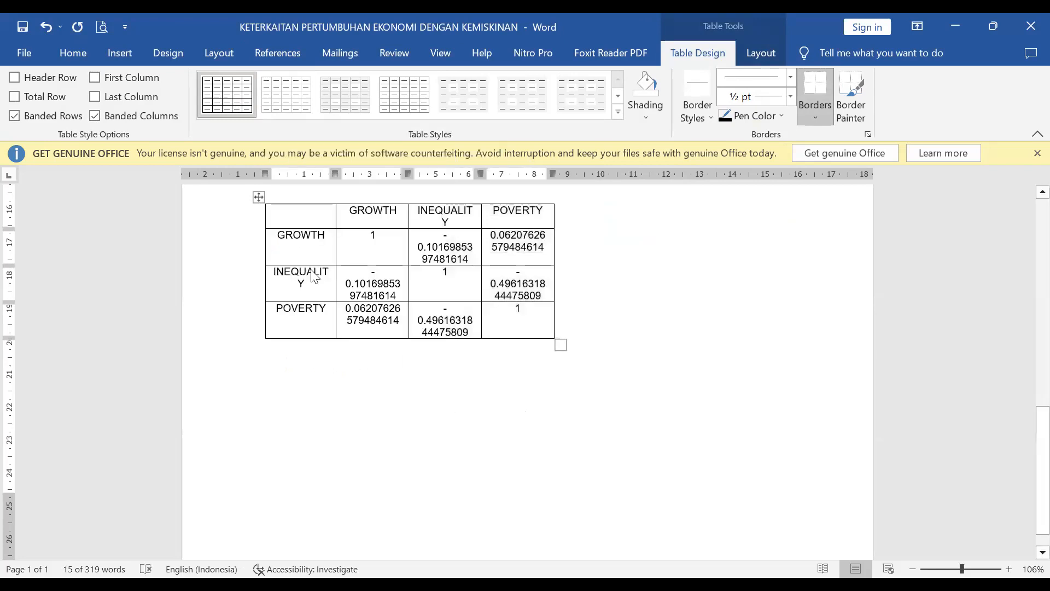
right_click(263, 202)
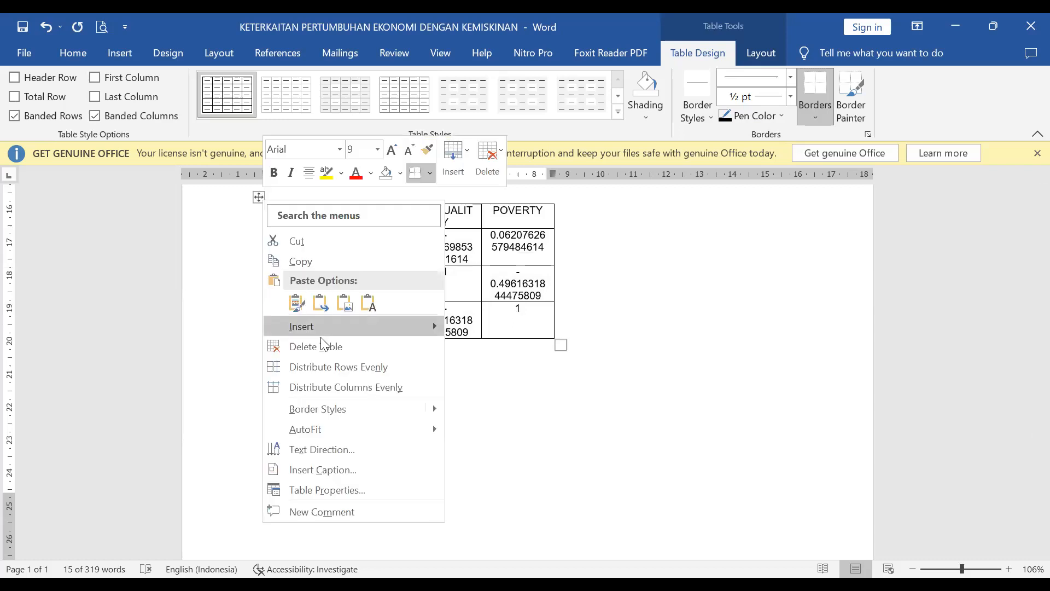
mouse_move(366, 434)
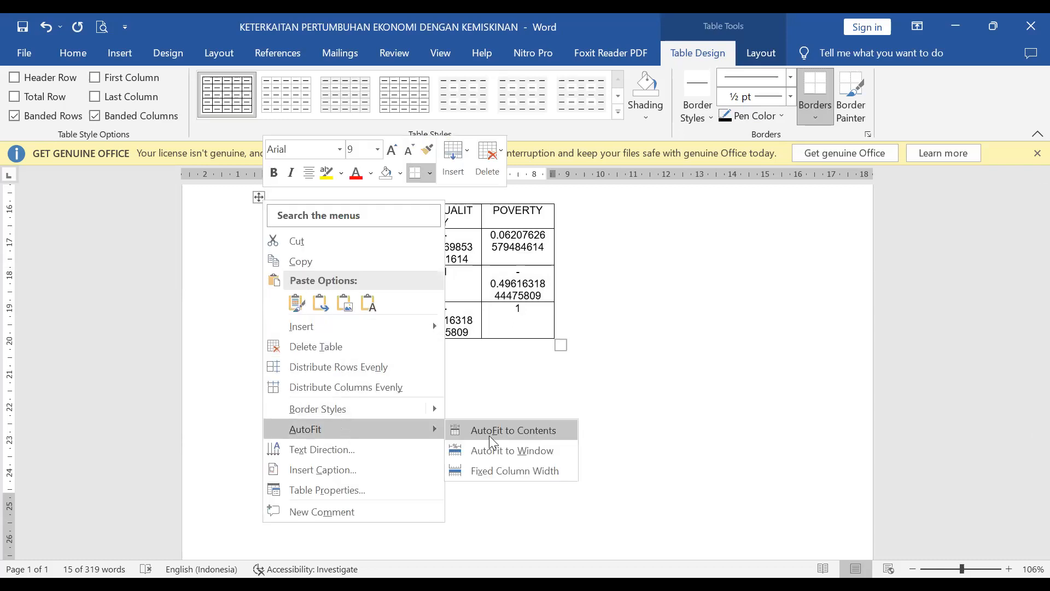
left_click(492, 451)
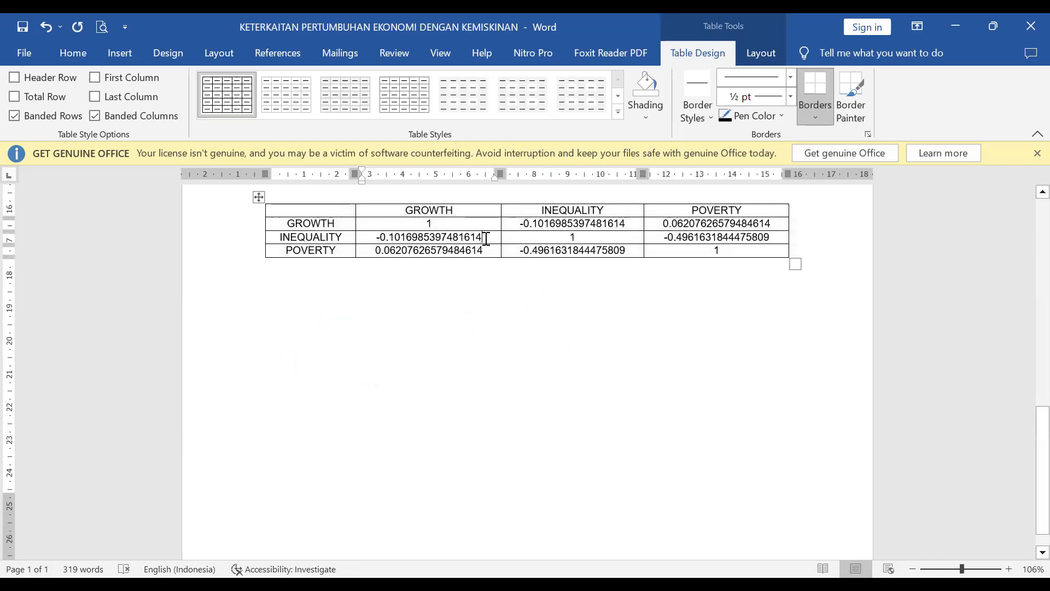
key("shift+Left")
key("shift+Left")
key("shift+Left")
key("shift+Left")
key("shift+Left")
key("shift+Left")
key("shift+Left")
key("shift+Left")
key("shift+Left")
key("shift+Left")
key("shift+Left")
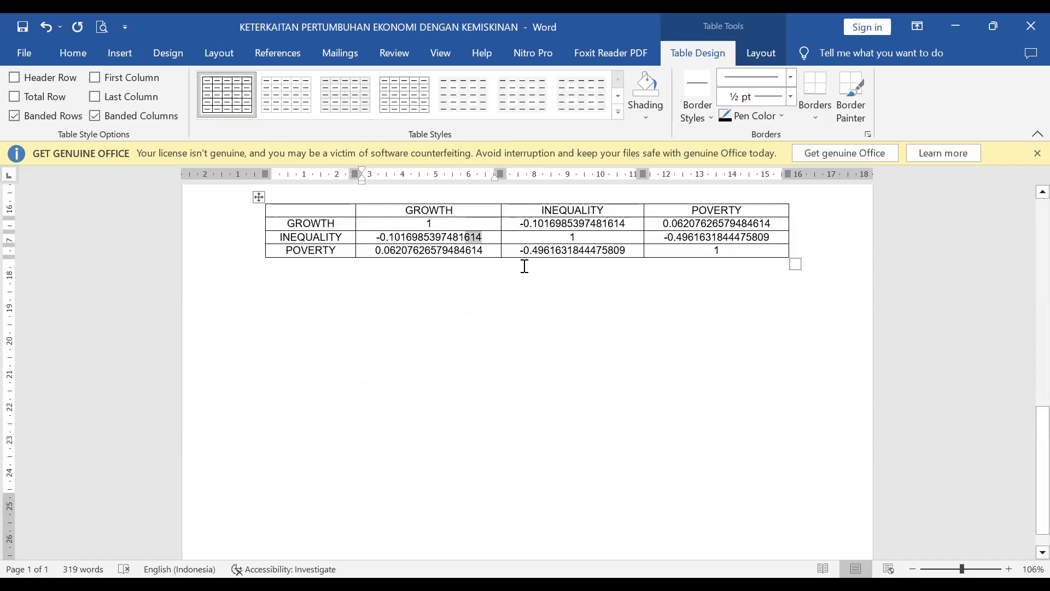
key("shift+Left")
key("shift+Left")
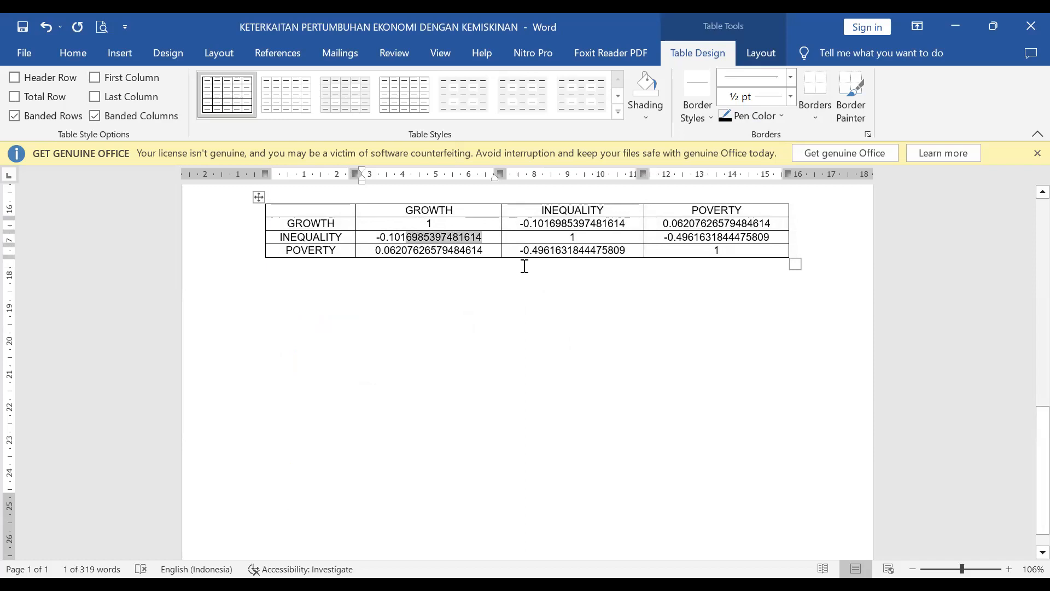
key("shift+Right")
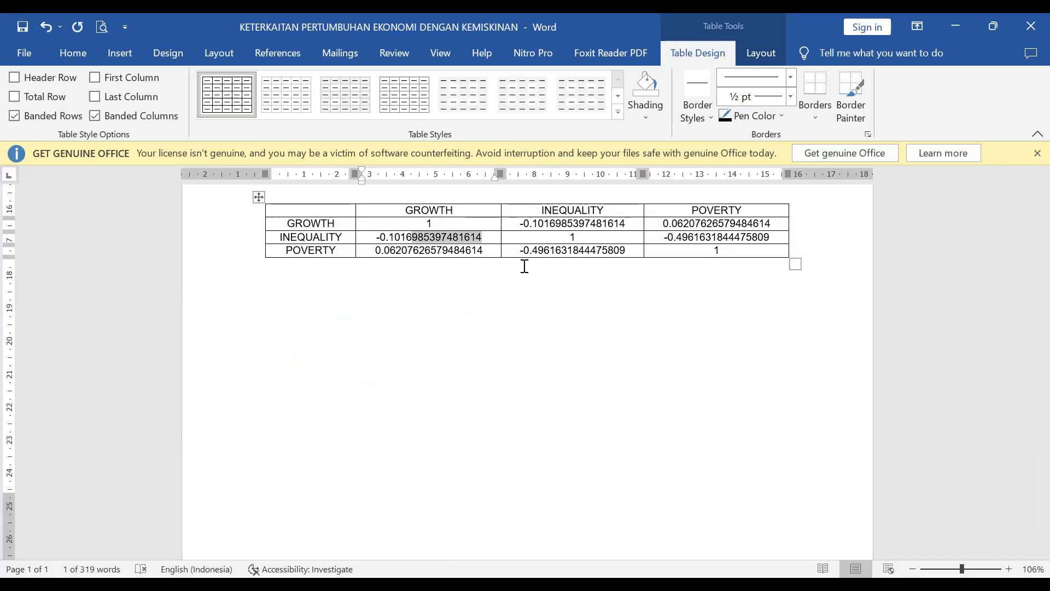
key("shift+Left")
key("Right")
Step: Round the correlation in the INEQUALITY row under GROWTH to four decimals as -0.1017
key("BackSpace")
key("BackSpace")
key("BackSpace")
key("BackSpace")
key("BackSpace")
key("BackSpace")
key("BackSpace")
key("BackSpace")
key("BackSpace")
key("BackSpace")
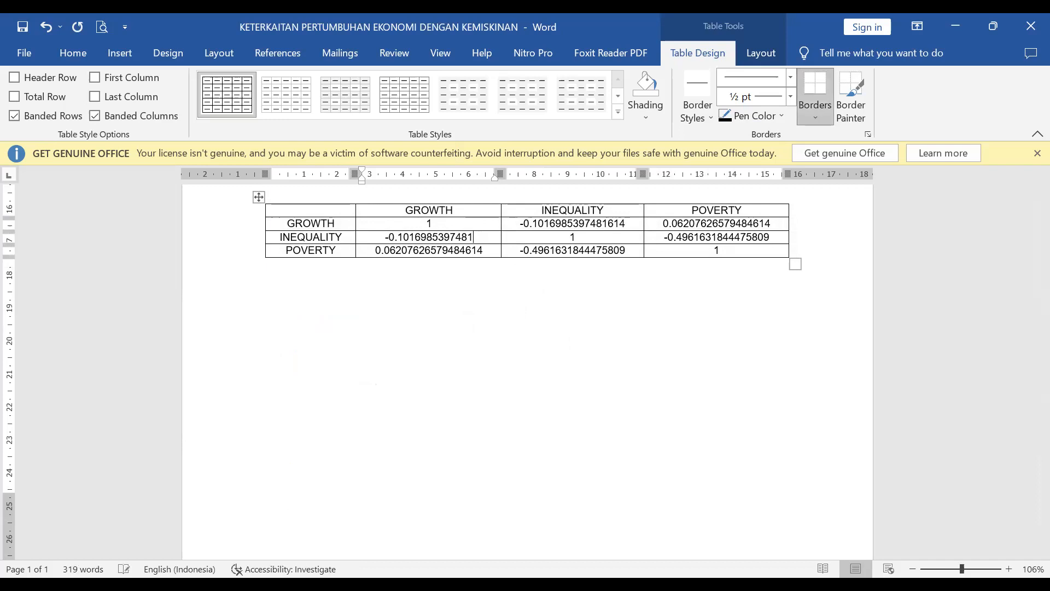
key("BackSpace")
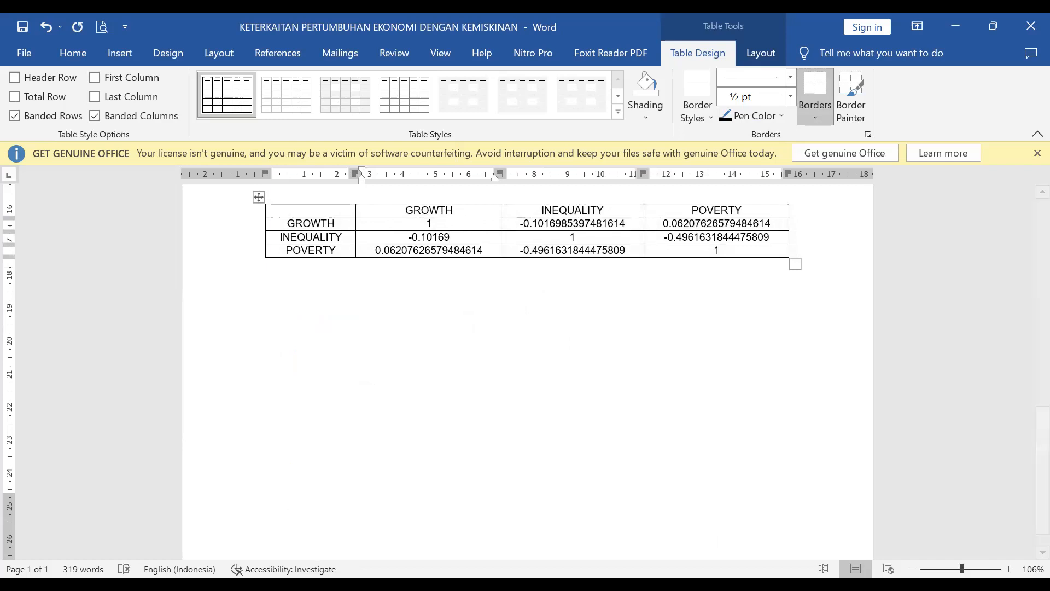
scroll(994, 549, "up", 7)
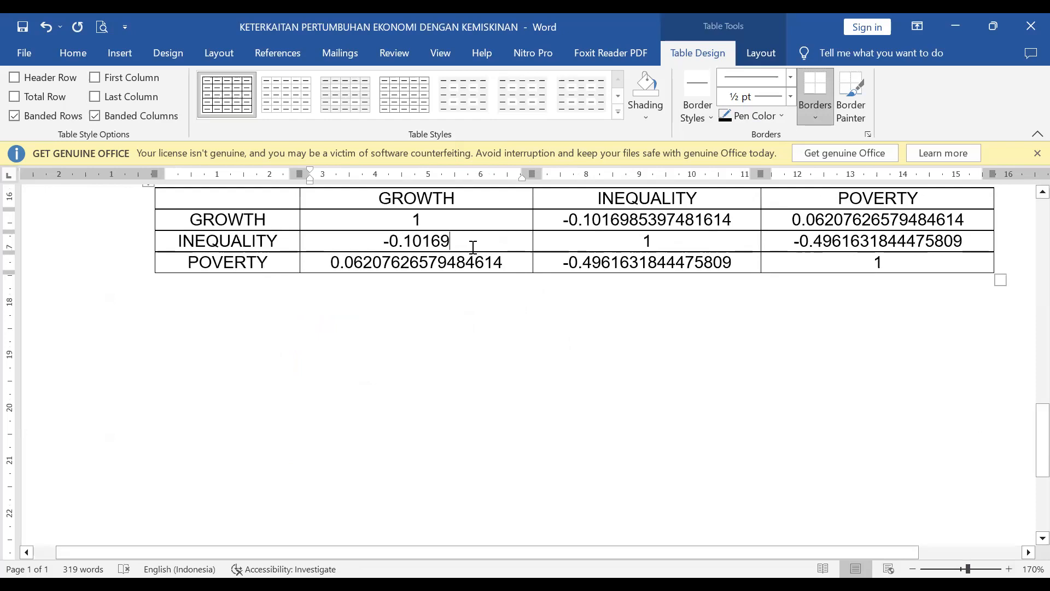
key("ctrl+z")
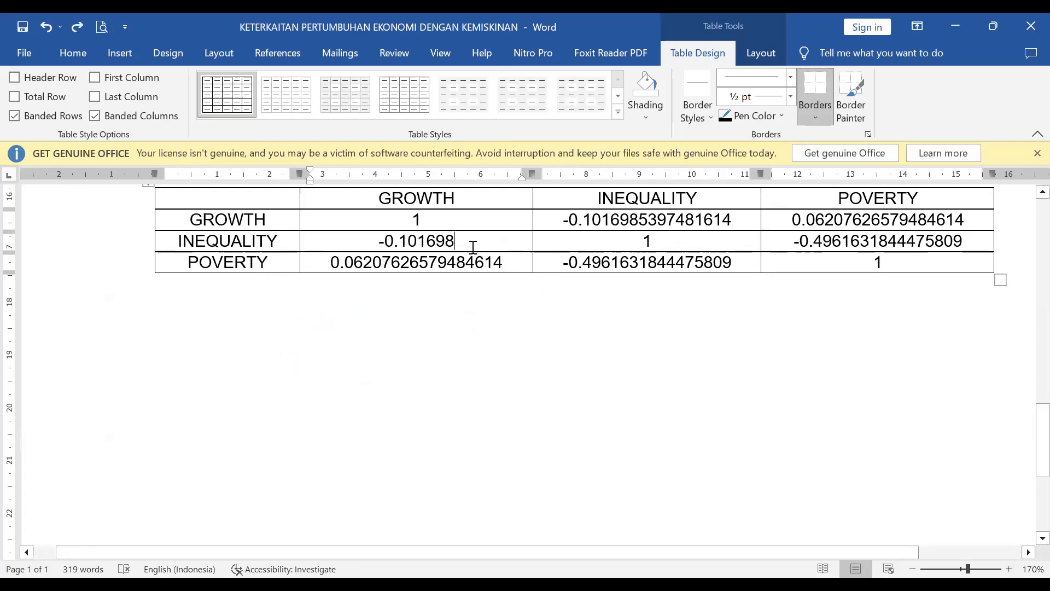
key("BackSpace")
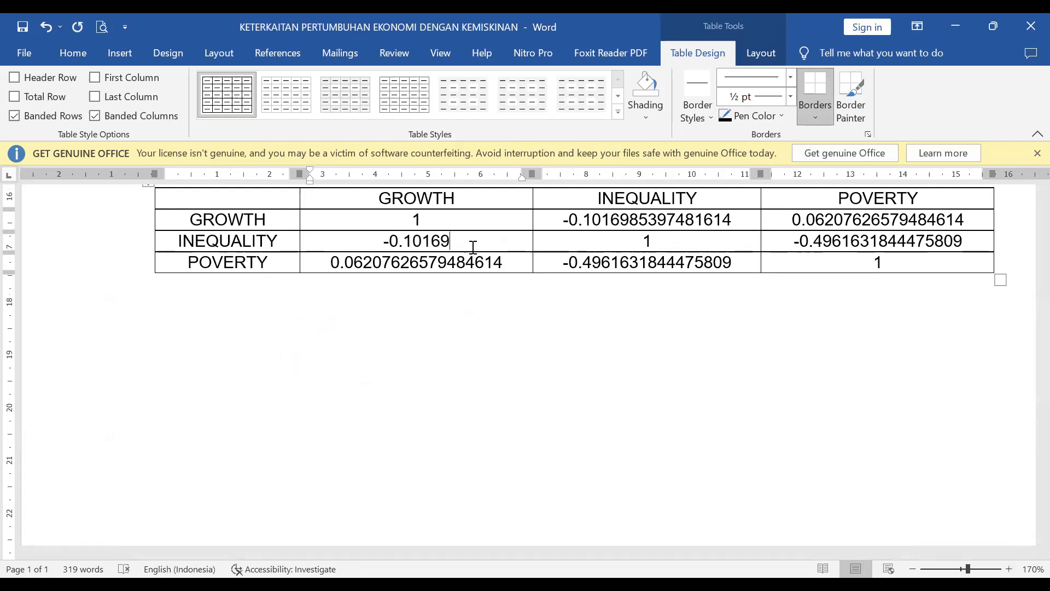
key("shift+Left")
key("shift+Left")
type("7")
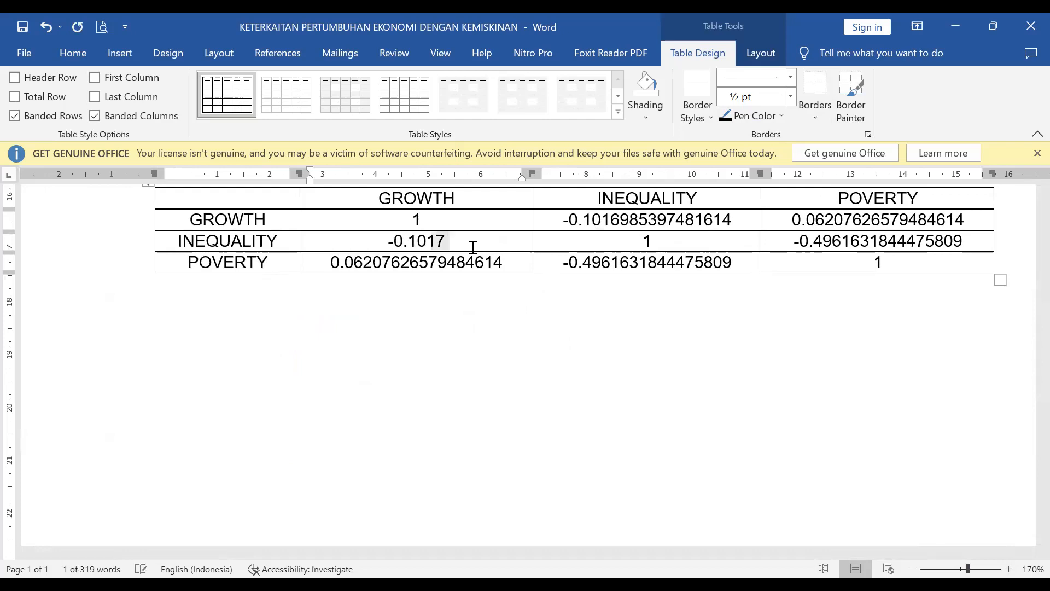
Step: Round the correlation in the POVERTY row under GROWTH to four decimals as 0.0621
key("Right")
key("ctrl+Left")
key("ctrl+Left")
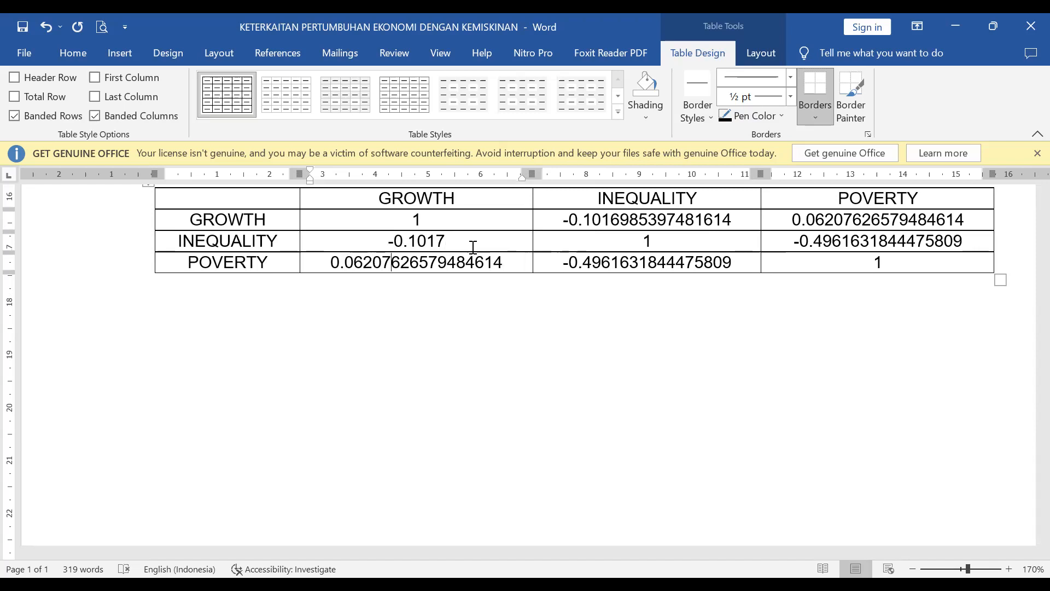
key("shift+End")
key("shift+Right")
key("shift+Right")
key("shift+Left")
key("shift+Left")
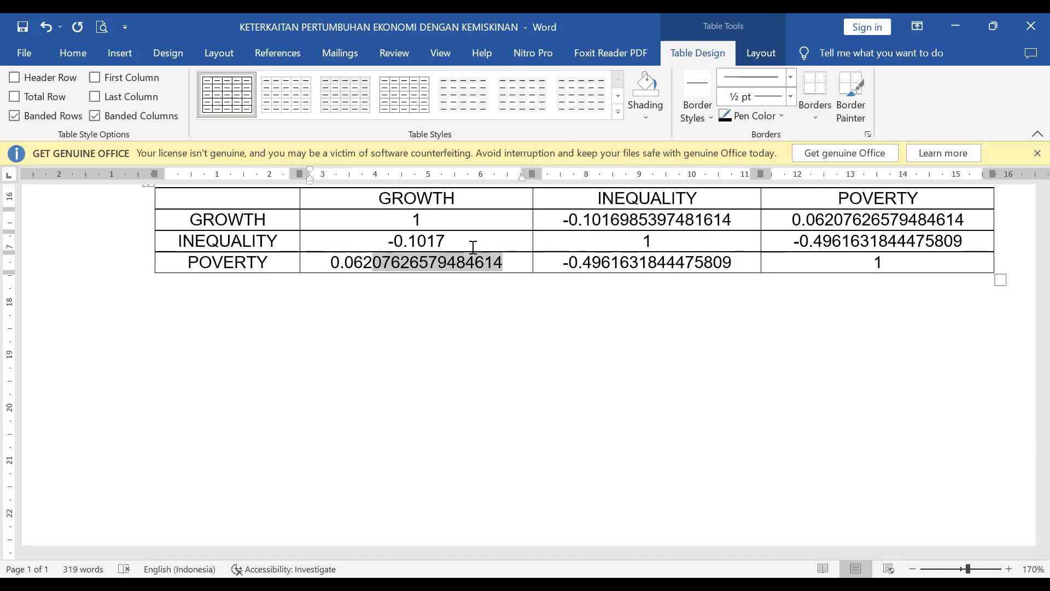
type("1")
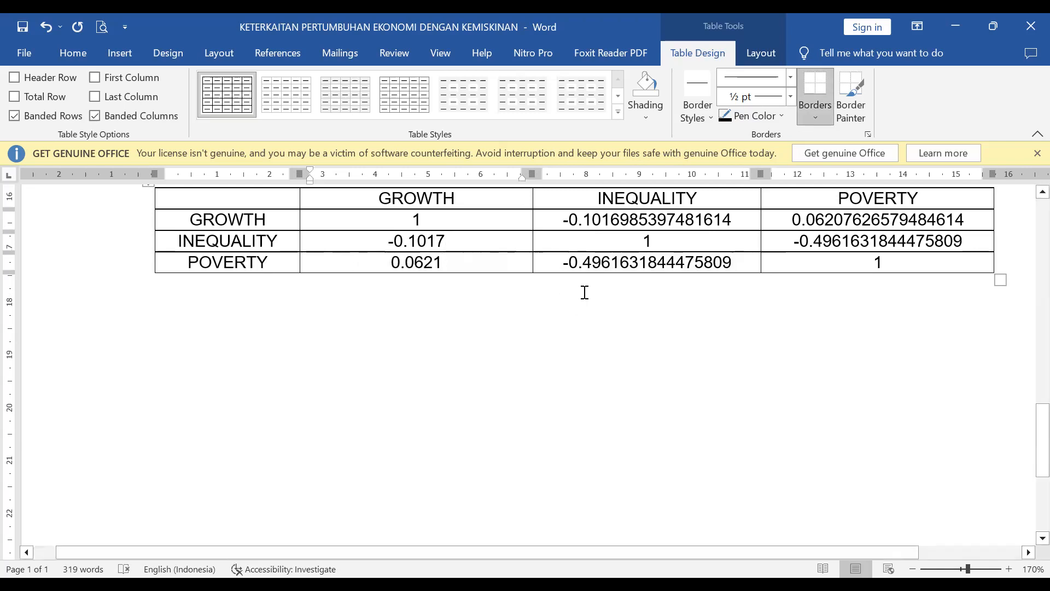
Step: Round the correlation in the GROWTH row under INEQUALITY to four decimals as -0.1017
left_click(610, 218)
key("shift+End")
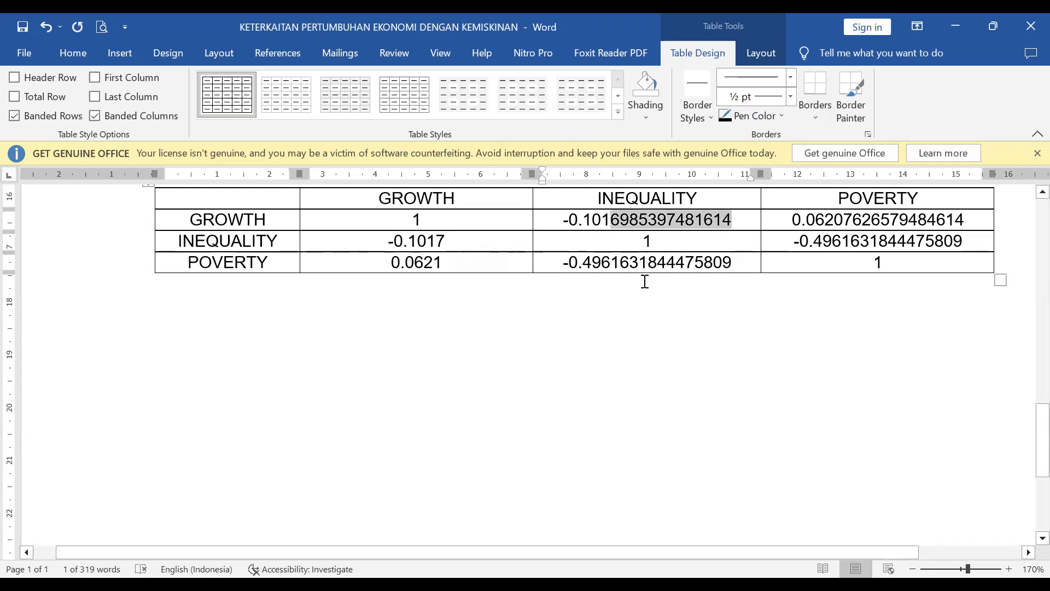
type("7")
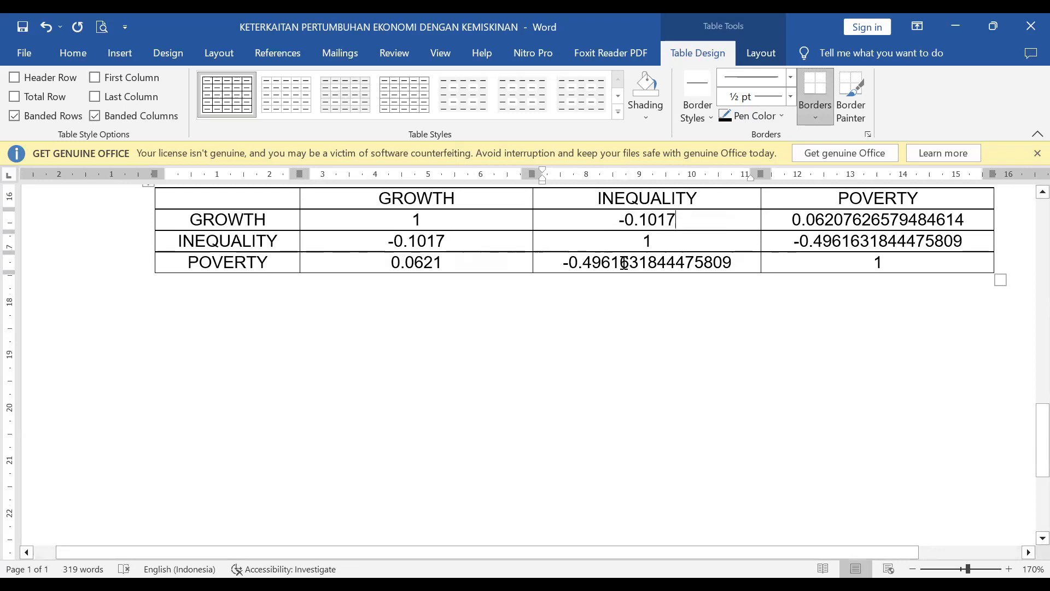
Step: Round the correlation in the POVERTY row under INEQUALITY to four decimals as -0.4962
left_click(738, 264)
key("BackSpace")
key("BackSpace")
key("BackSpace")
key("BackSpace")
key("BackSpace")
key("BackSpace")
key("BackSpace")
key("BackSpace")
key("BackSpace")
key("BackSpace")
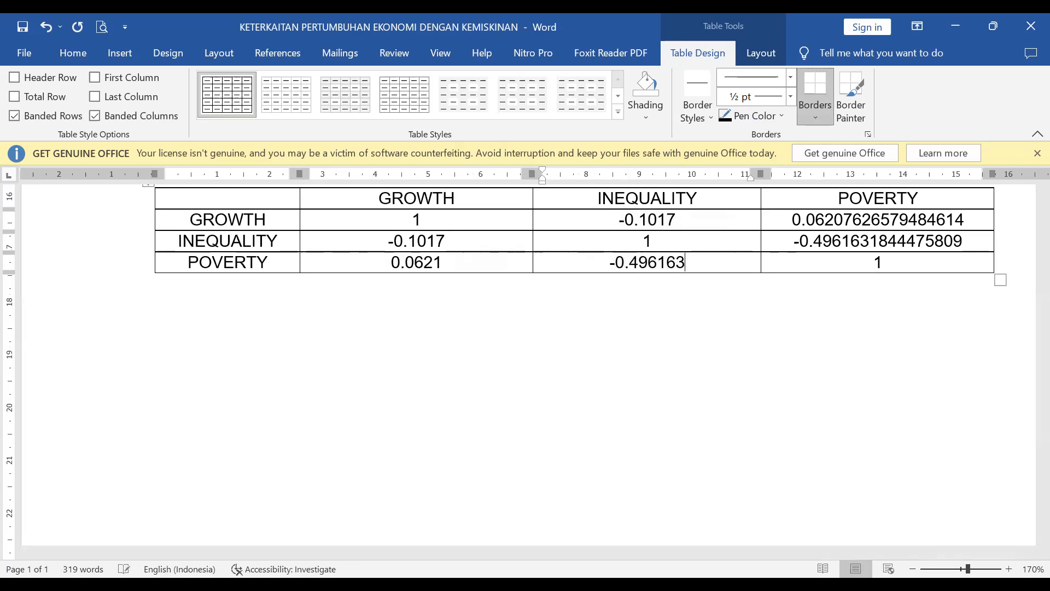
key("BackSpace")
key("BackSpace")
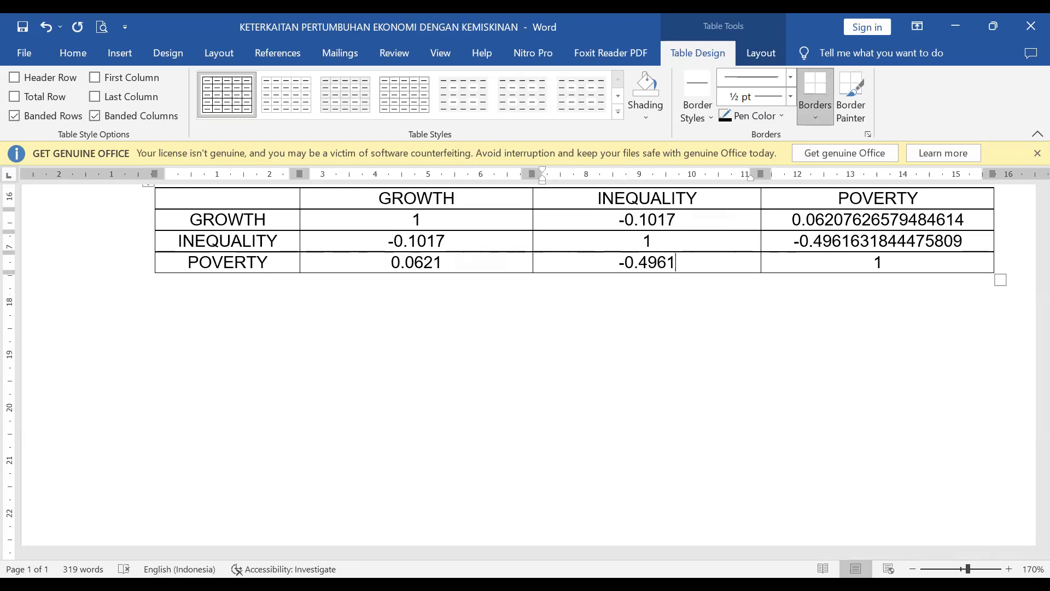
key("ctrl+z")
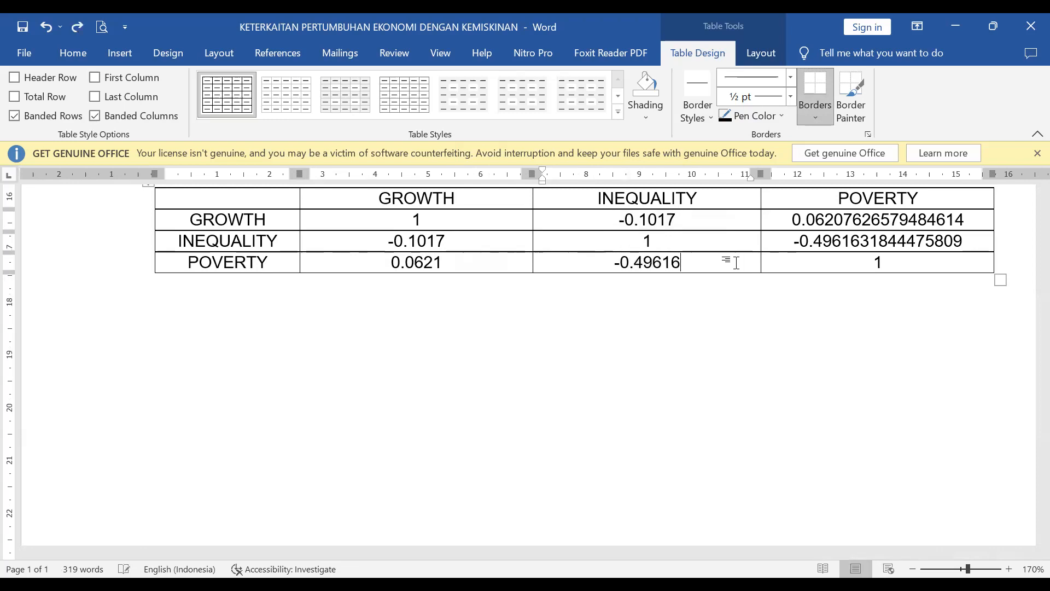
key("BackSpace")
key("BackSpace")
type("2")
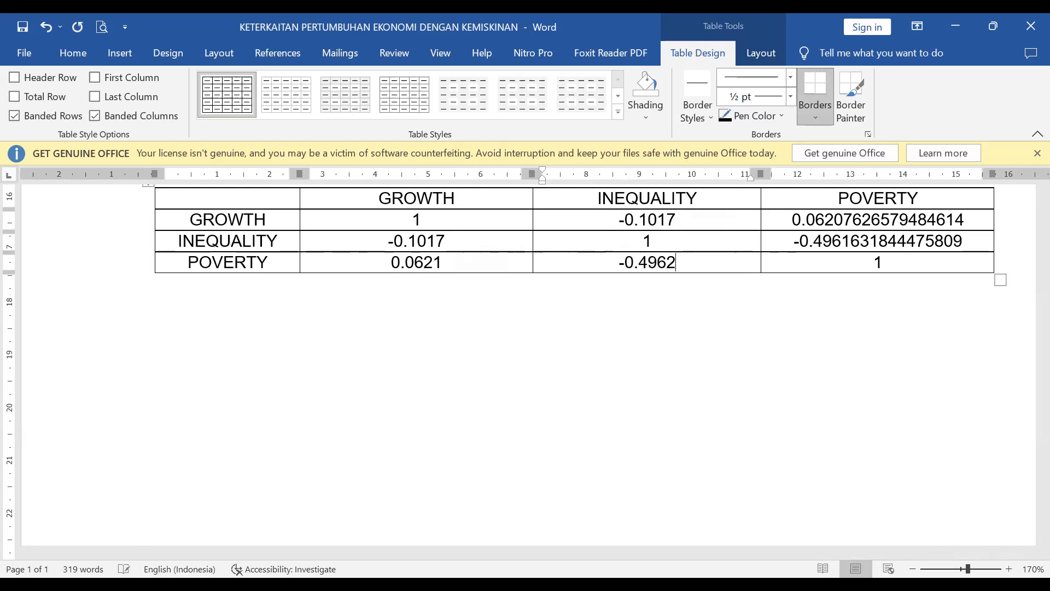
Step: Round the correlation in the GROWTH row under POVERTY to four decimals as 0.0621
left_click(964, 220)
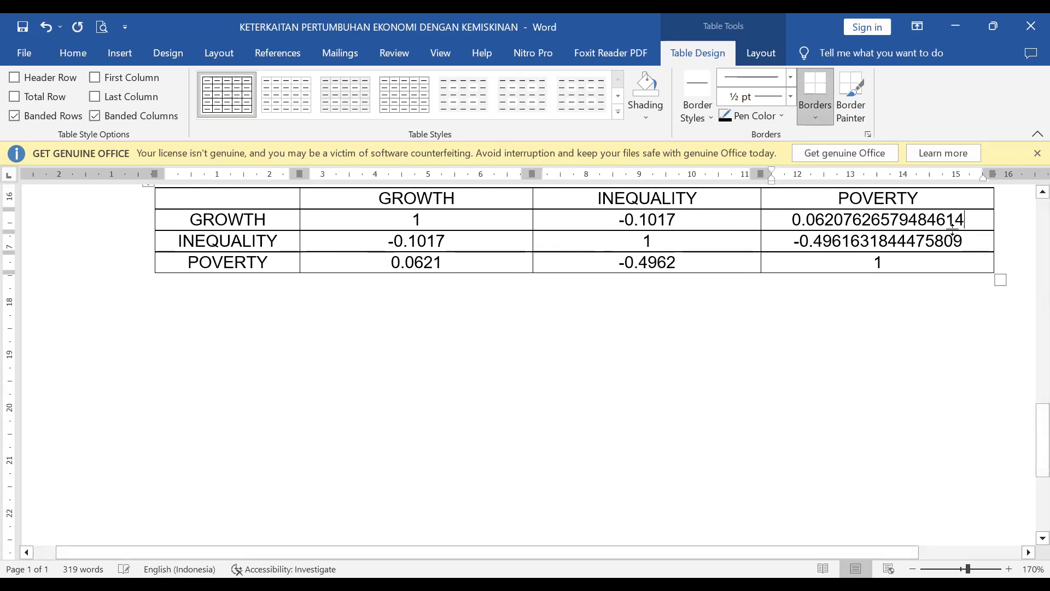
key("BackSpace")
key("BackSpace")
key("BackSpace")
key("BackSpace")
key("BackSpace")
key("BackSpace")
key("BackSpace")
key("BackSpace")
key("BackSpace")
key("BackSpace")
key("BackSpace")
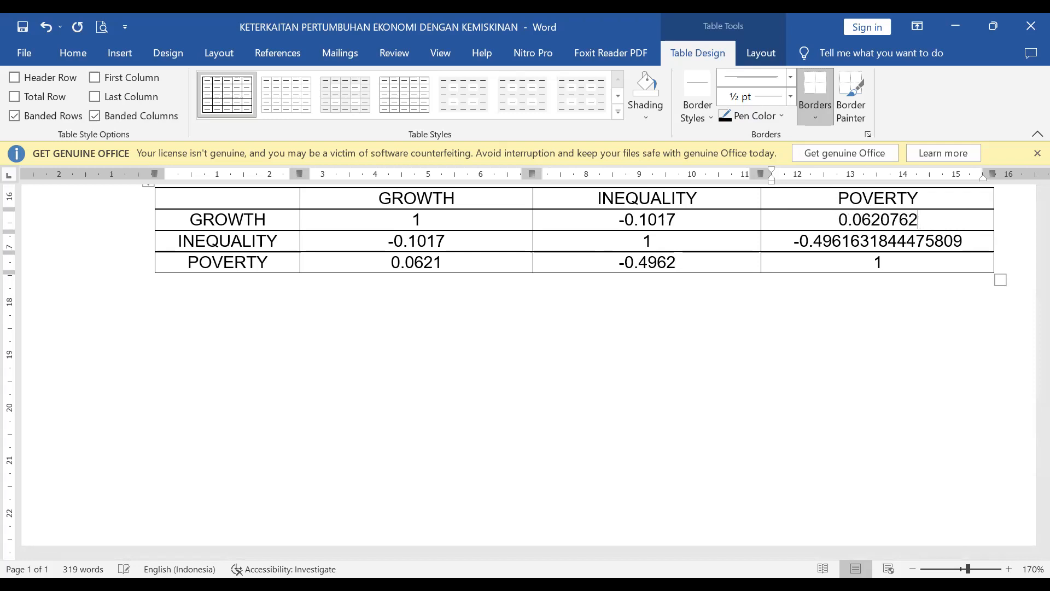
key("BackSpace")
key("BackSpace")
key("BackSpace")
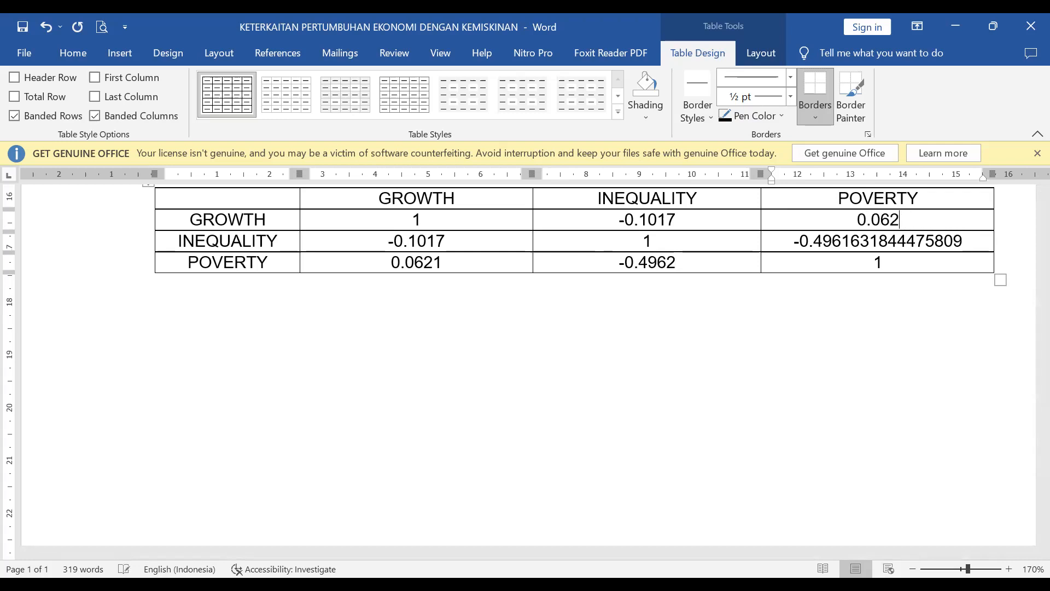
type("1")
Step: Round the correlation in the INEQUALITY row under POVERTY to four decimals as -0.4962
left_click(963, 240)
key("BackSpace")
key("BackSpace")
key("BackSpace")
key("BackSpace")
key("BackSpace")
key("BackSpace")
key("BackSpace")
key("BackSpace")
key("BackSpace")
key("BackSpace")
key("BackSpace")
key("BackSpace")
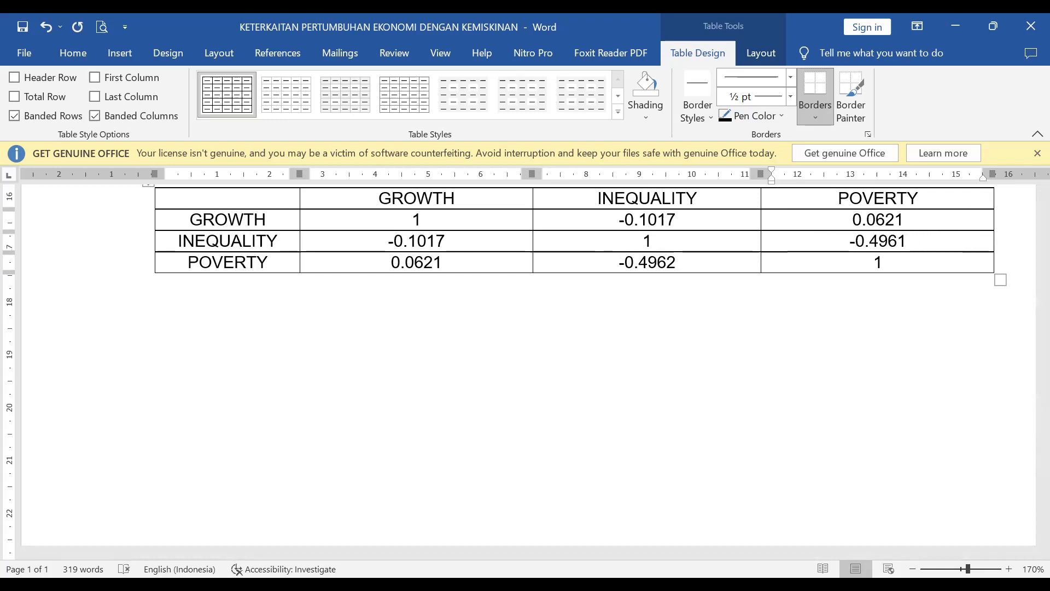
key("ctrl+z")
key("BackSpace")
key("BackSpace")
type("2")
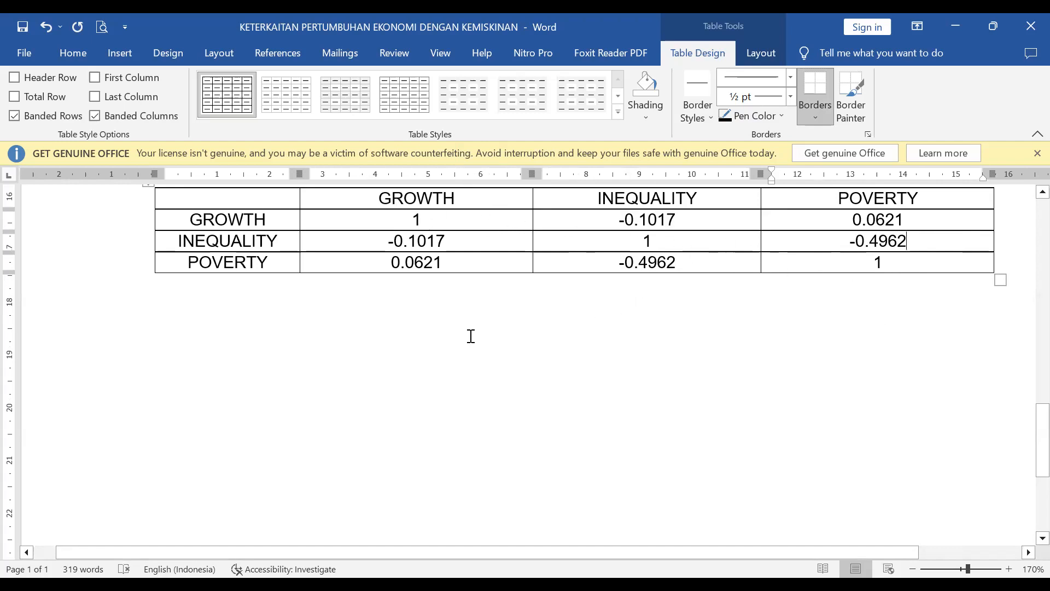
Step: Select the whole correlation table and shrink its columns with AutoFit to Contents
scroll(447, 359, "up", 1)
scroll(443, 364, "up", 3)
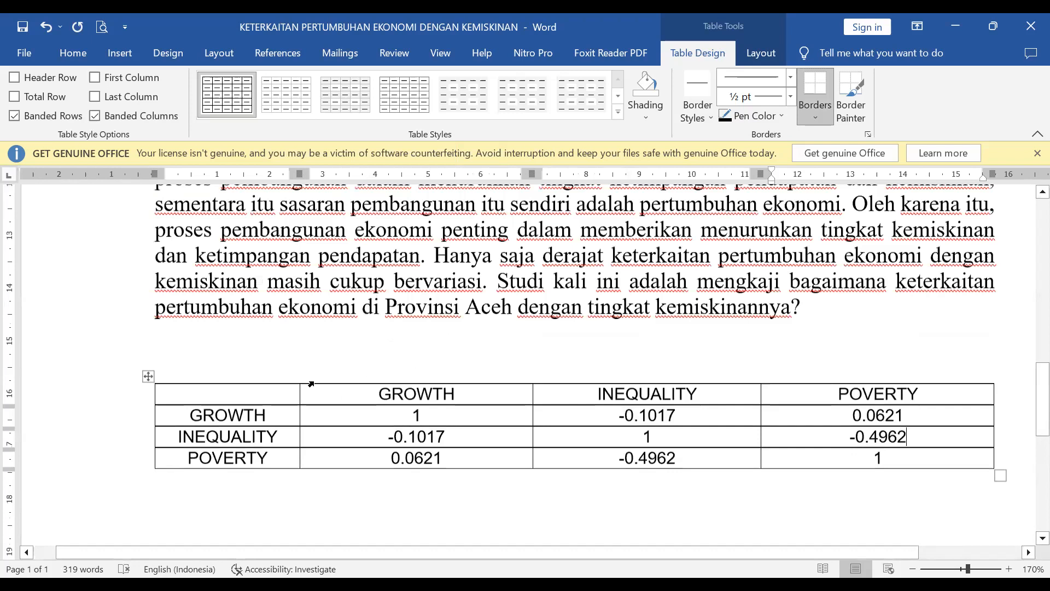
scroll(273, 385, "down", 2)
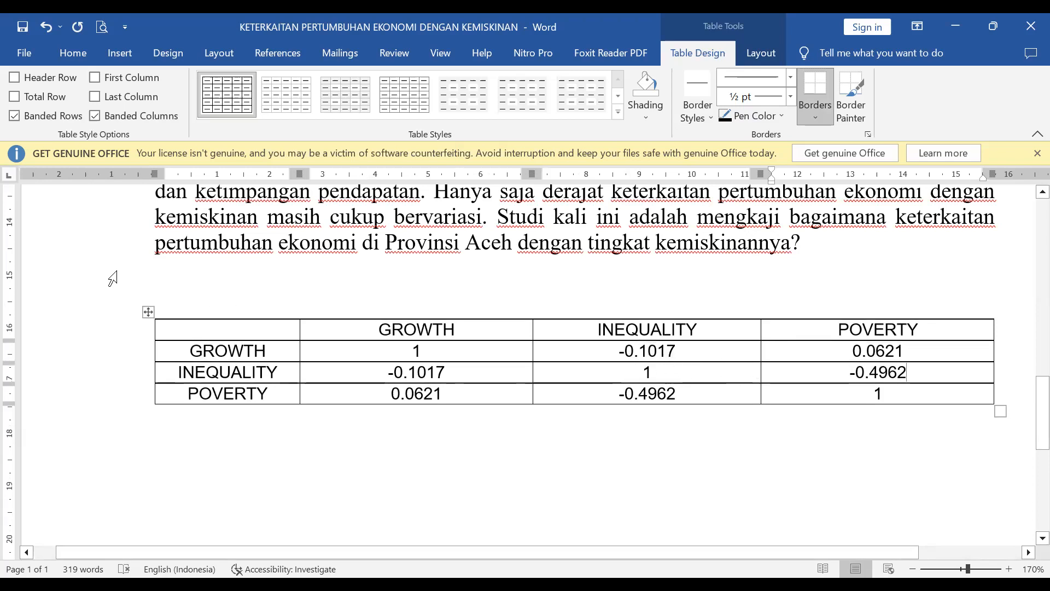
left_click(149, 311)
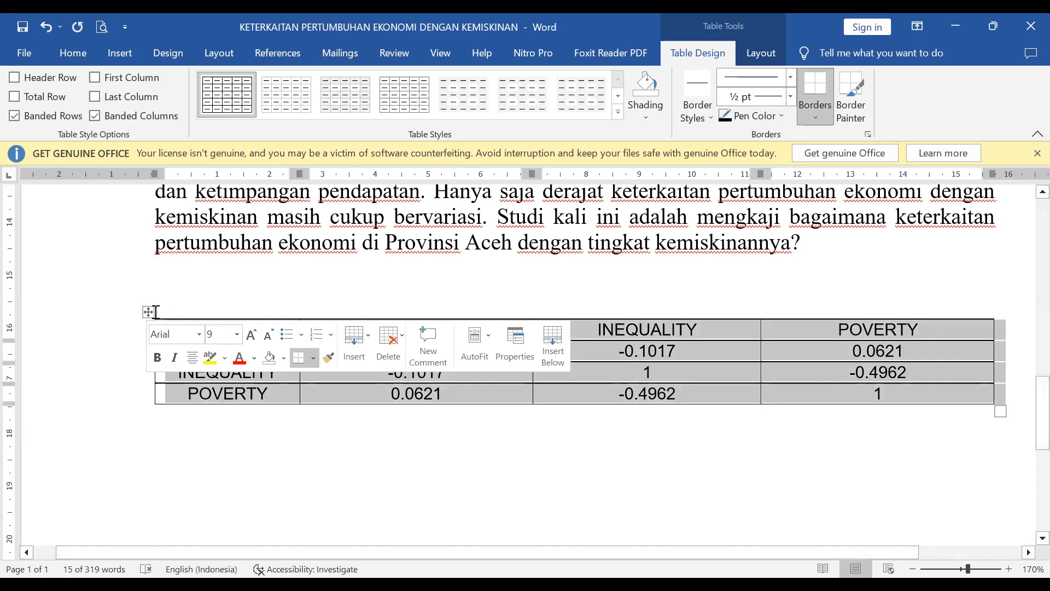
right_click(150, 314)
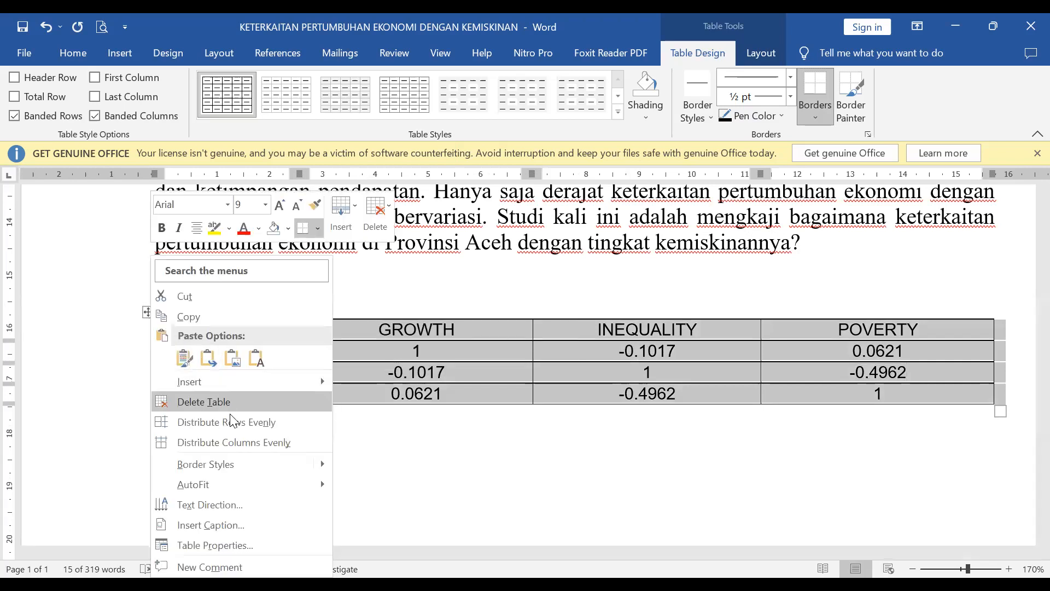
mouse_move(288, 480)
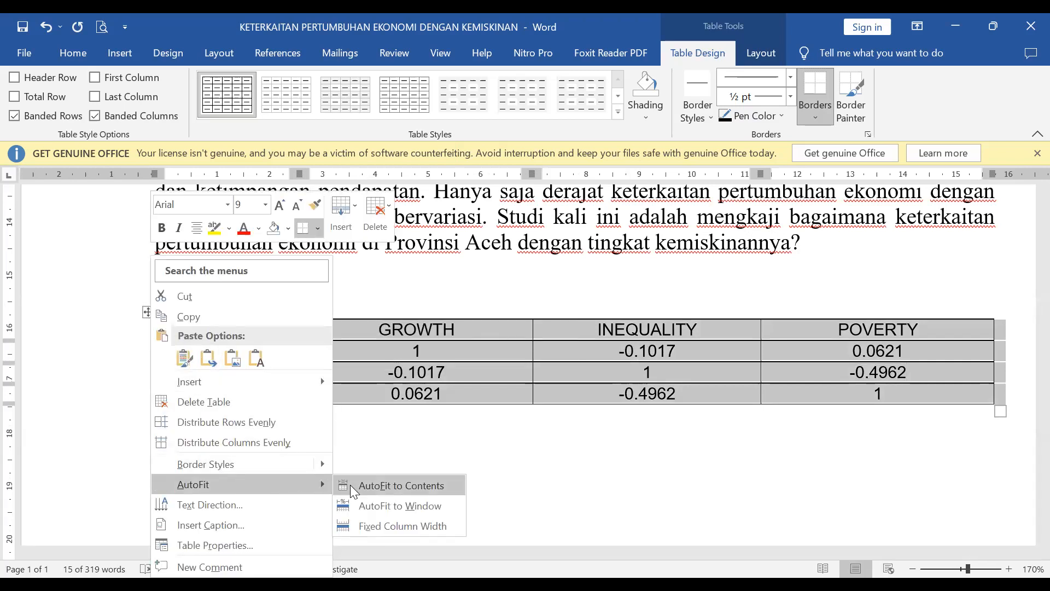
left_click(374, 495)
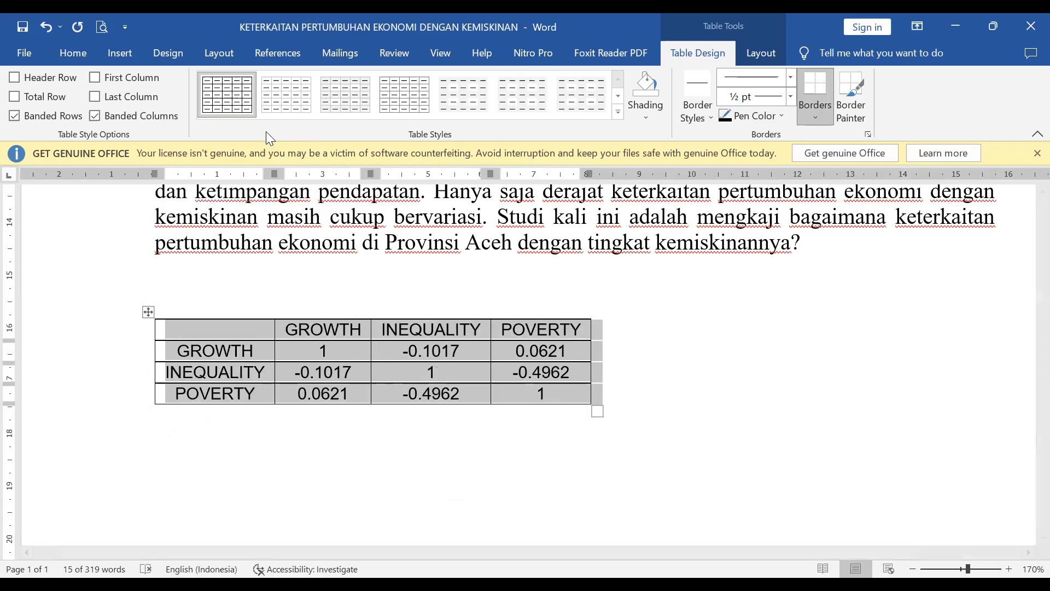
Step: Center the correlation table horizontally on the page and center the empty line above it
left_click(70, 51)
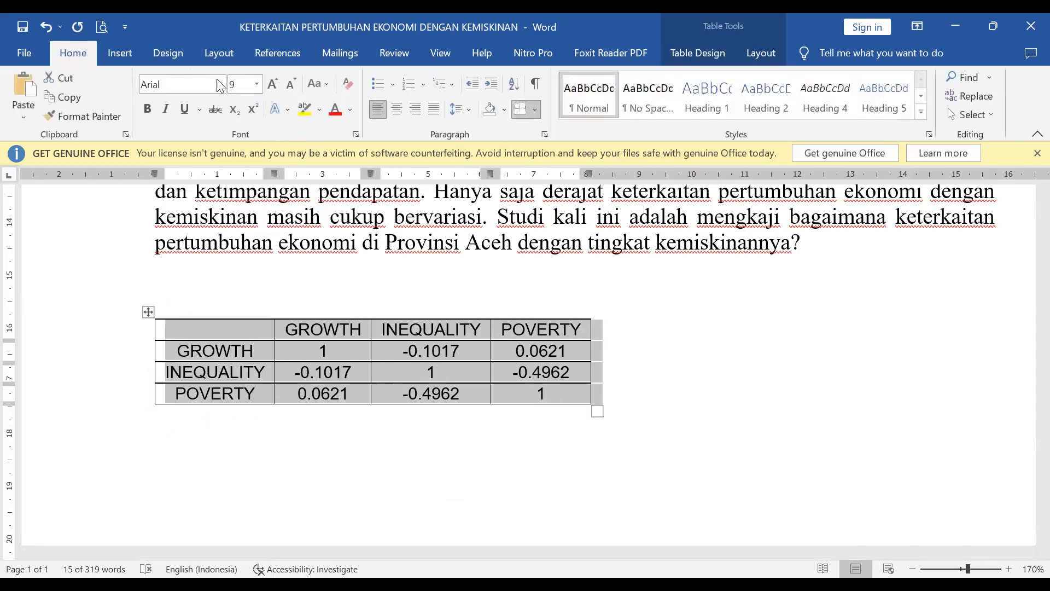
left_click(398, 111)
left_click(410, 300)
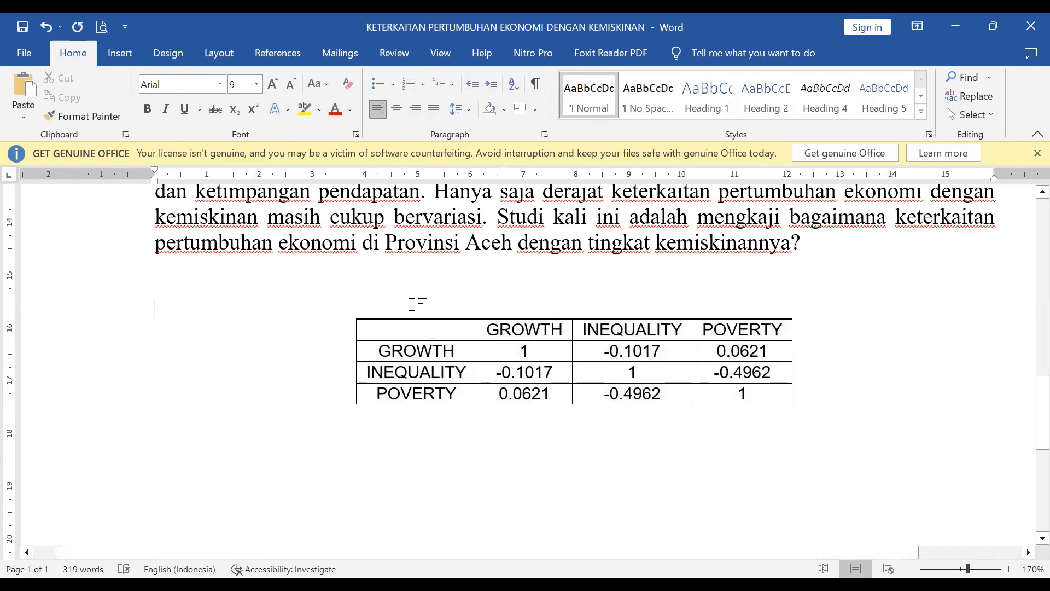
key("ctrl+e")
type("Tabel")
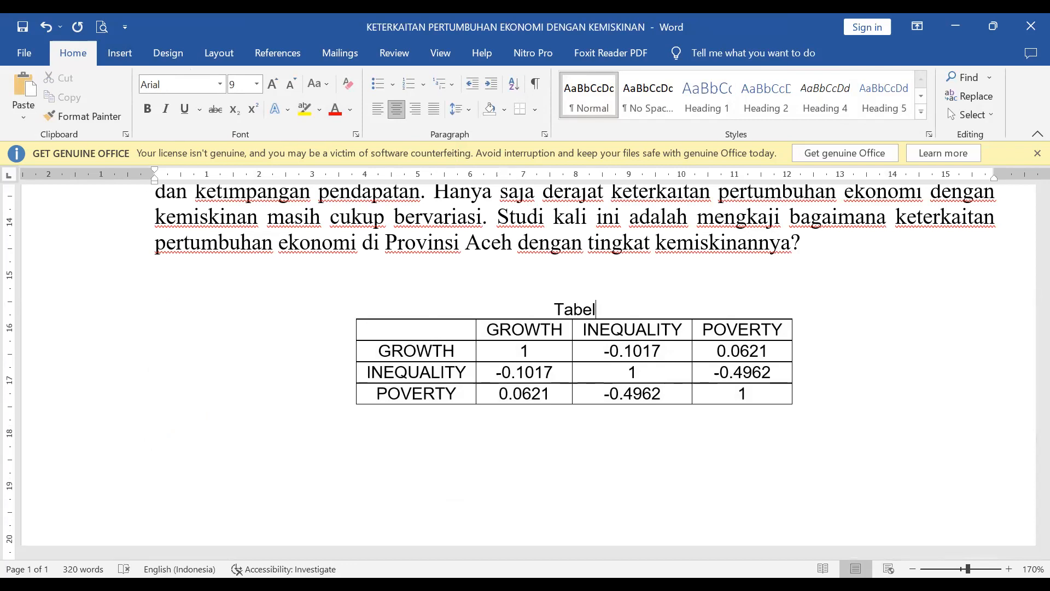
type(" 1")
key("shift+Left")
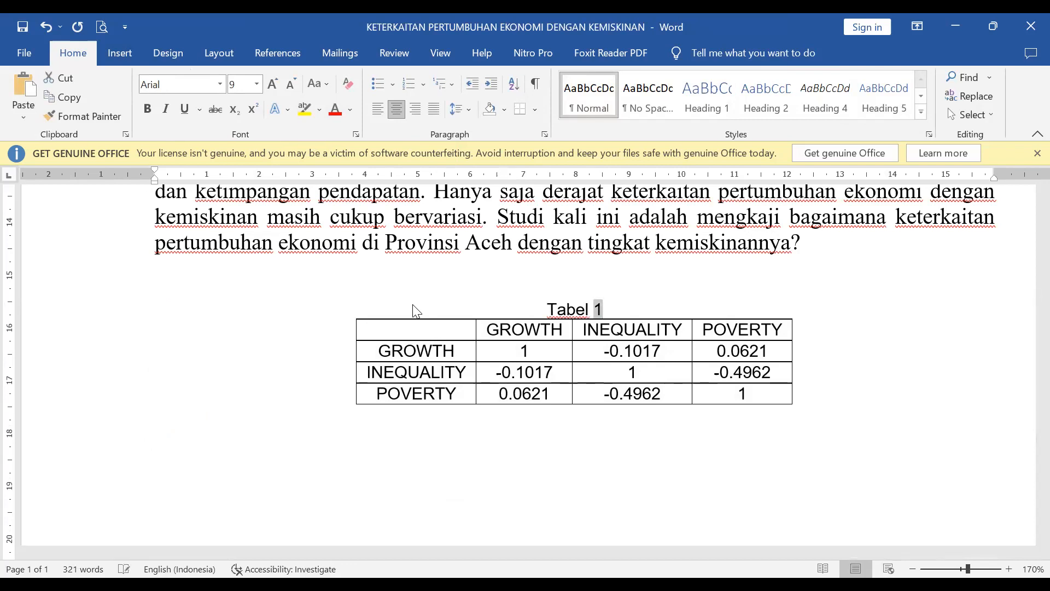
key("shift+Home")
Step: Title the table "Matriks Koefisien Korelasi Pertumbuhan Ekonomi dengan Kemiskinan dan Ketimpangan pendapatan" and add an empty line beneath the title
type("Matrik")
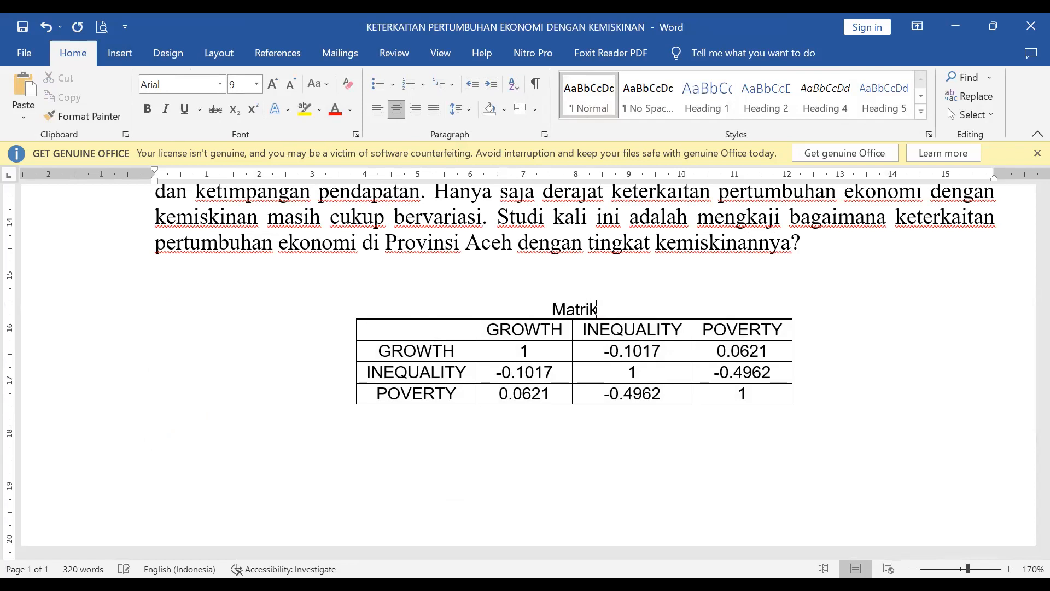
type("s Koefis")
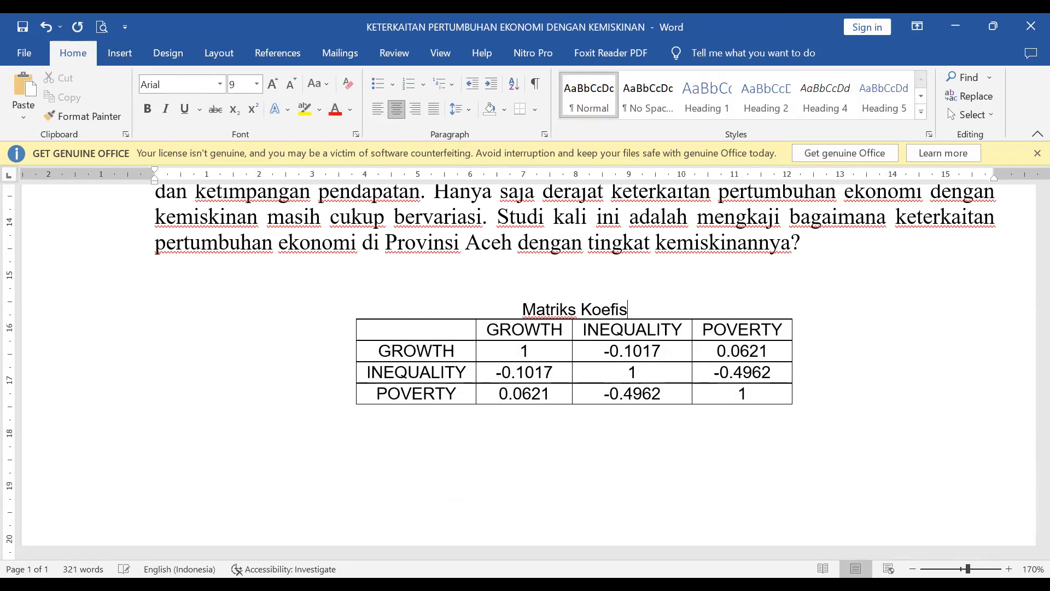
type("ien Korelasi")
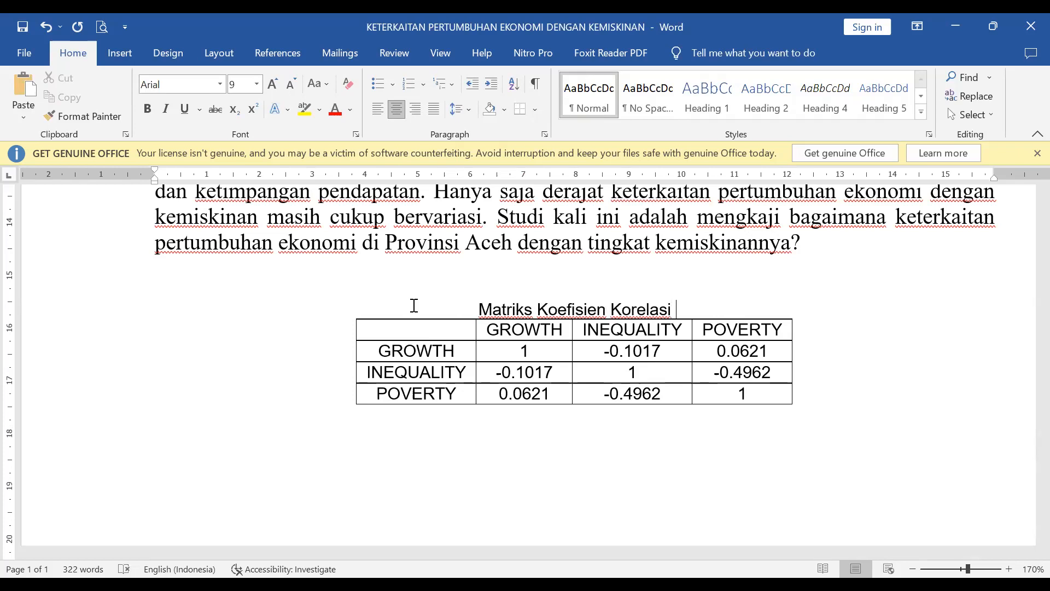
type(" Pertumbuhan Ekonom")
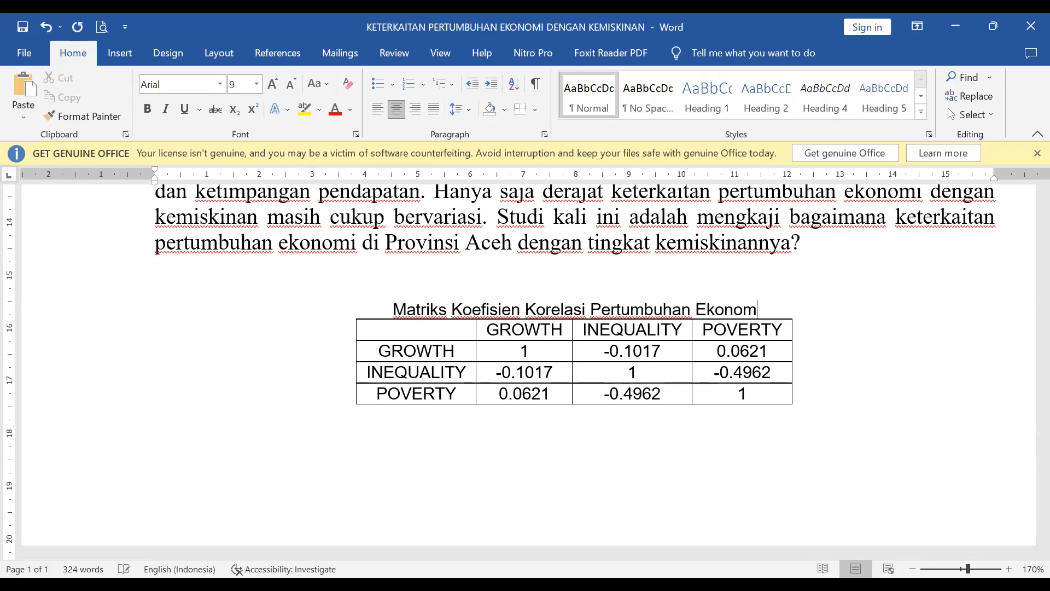
type("i")
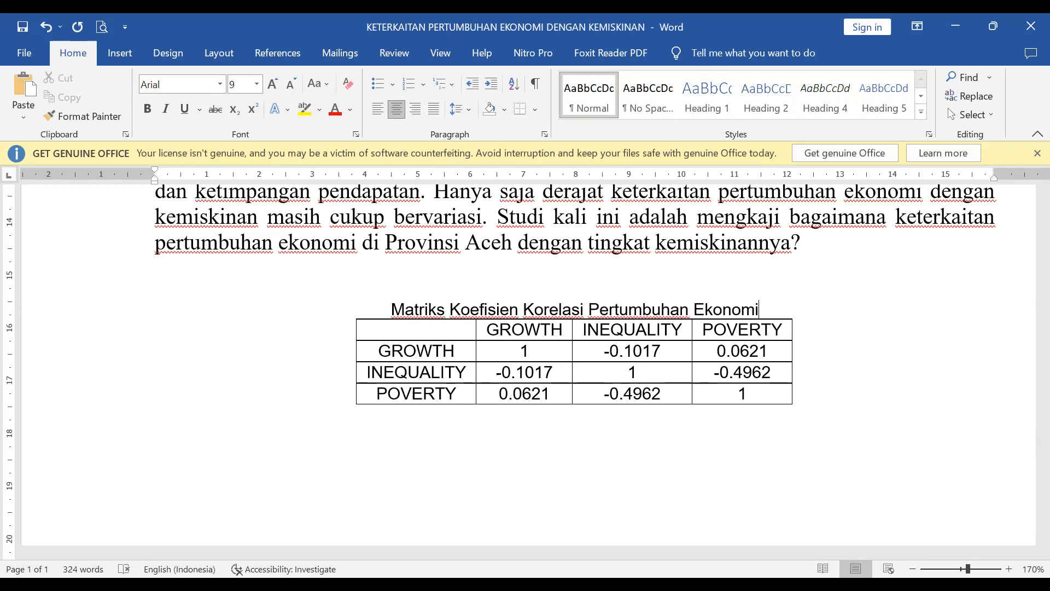
type(" dengan ")
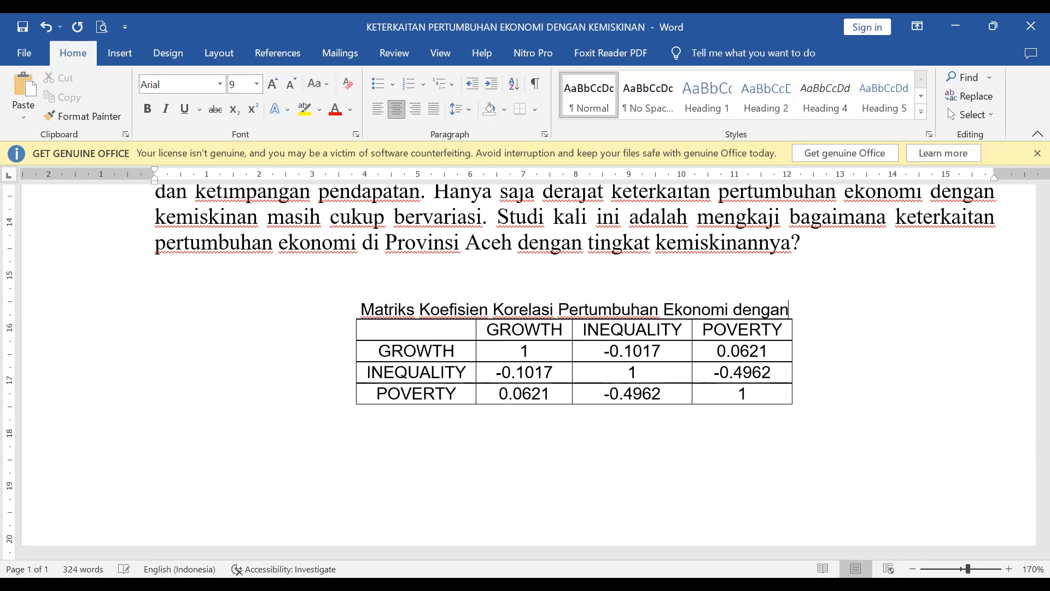
type("Kemiskinan dan Ketimapangan pendapatan")
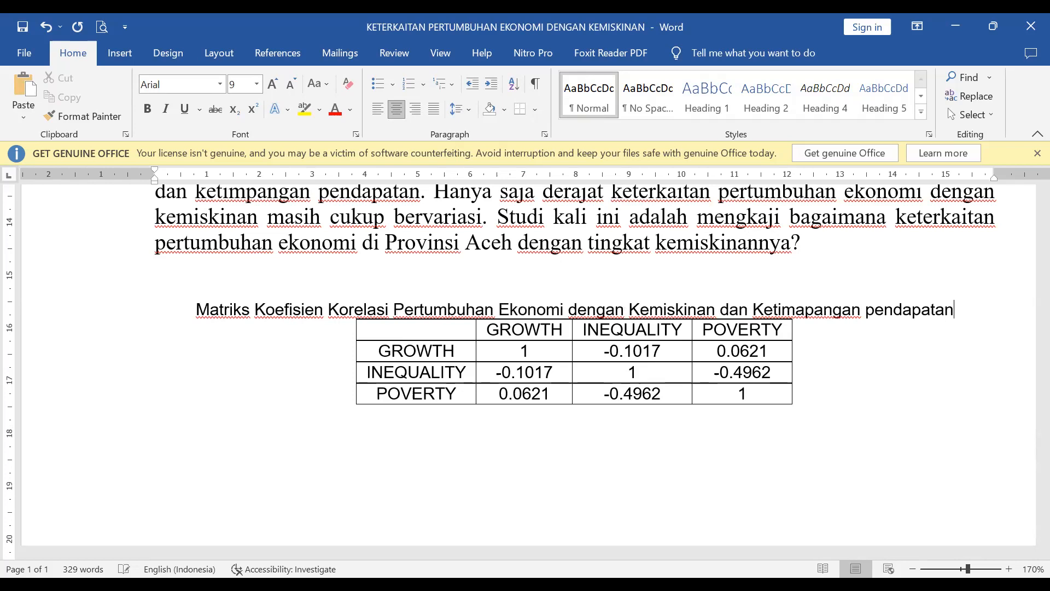
key("ctrl+Left")
key("ctrl+Left")
key("BackSpace")
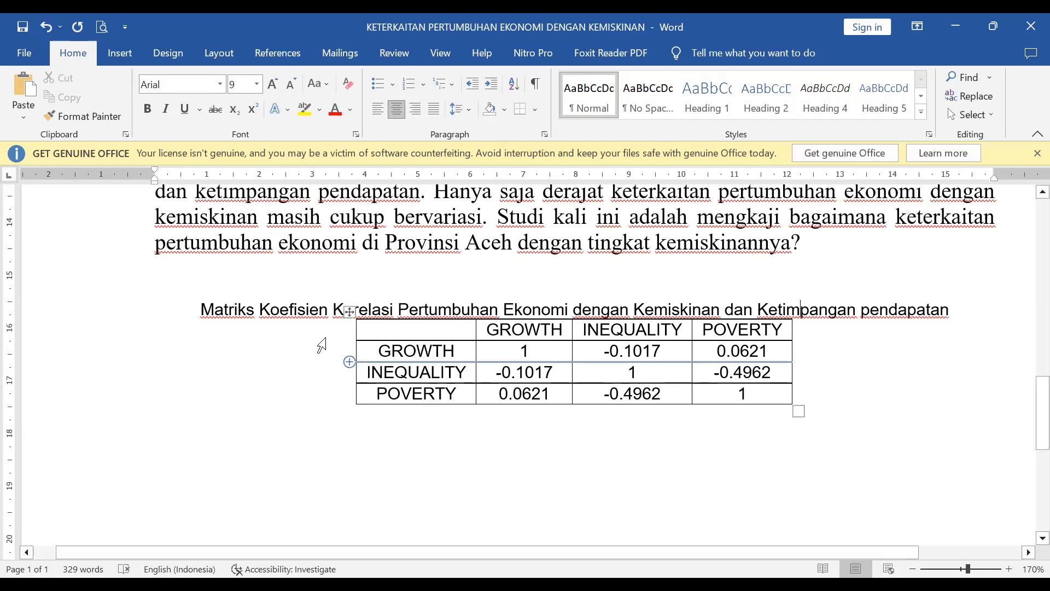
left_click(960, 310)
key("Return")
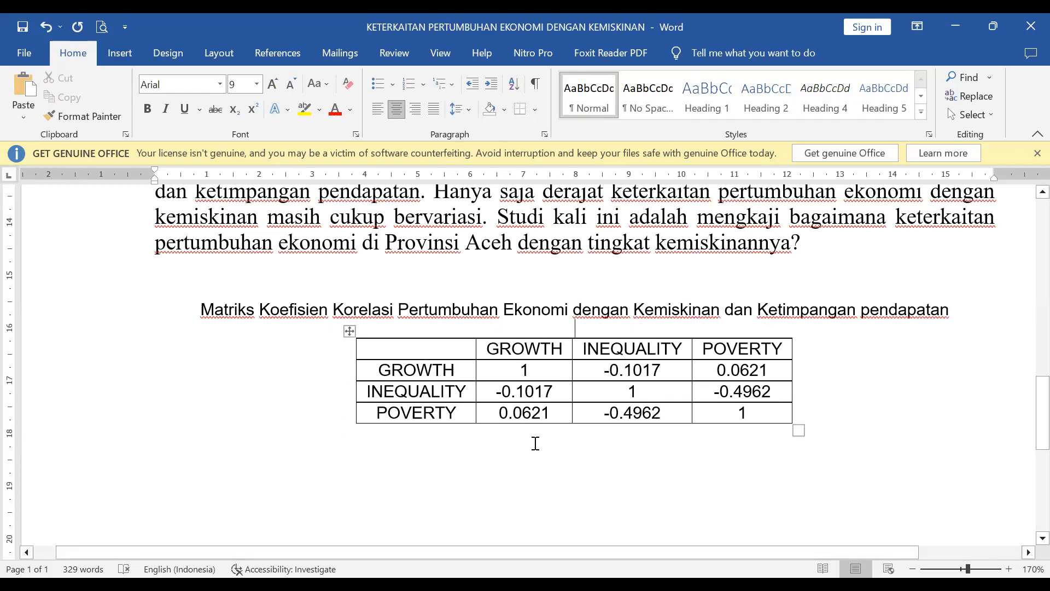
Step: Add the centered source note "Sumber: Data BPS Prov. Aceh (diolah 2023)" directly below the table
left_click(582, 447)
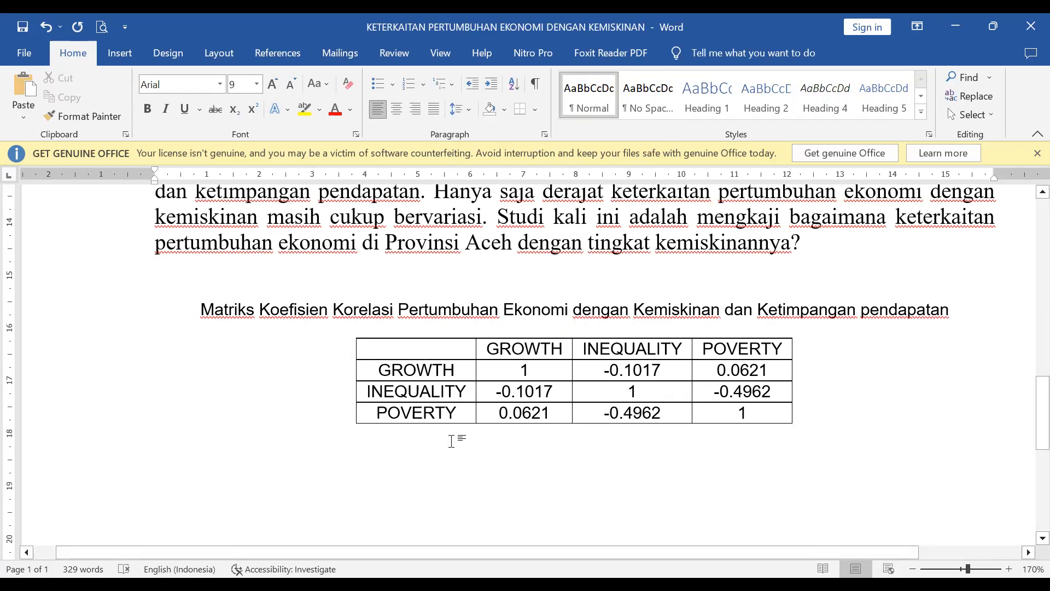
type("Sumber")
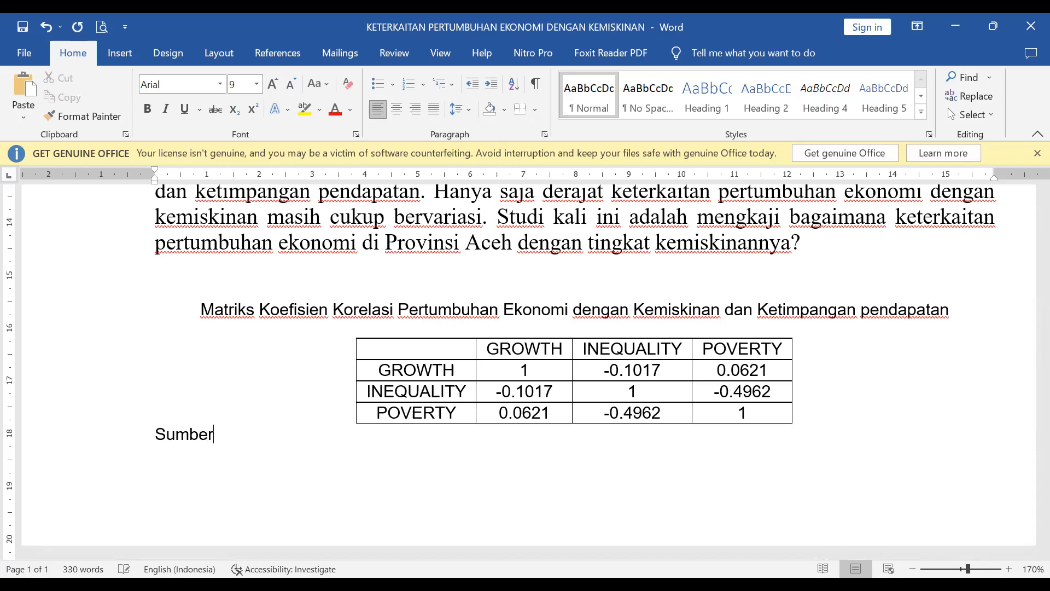
type(": Data BPS")
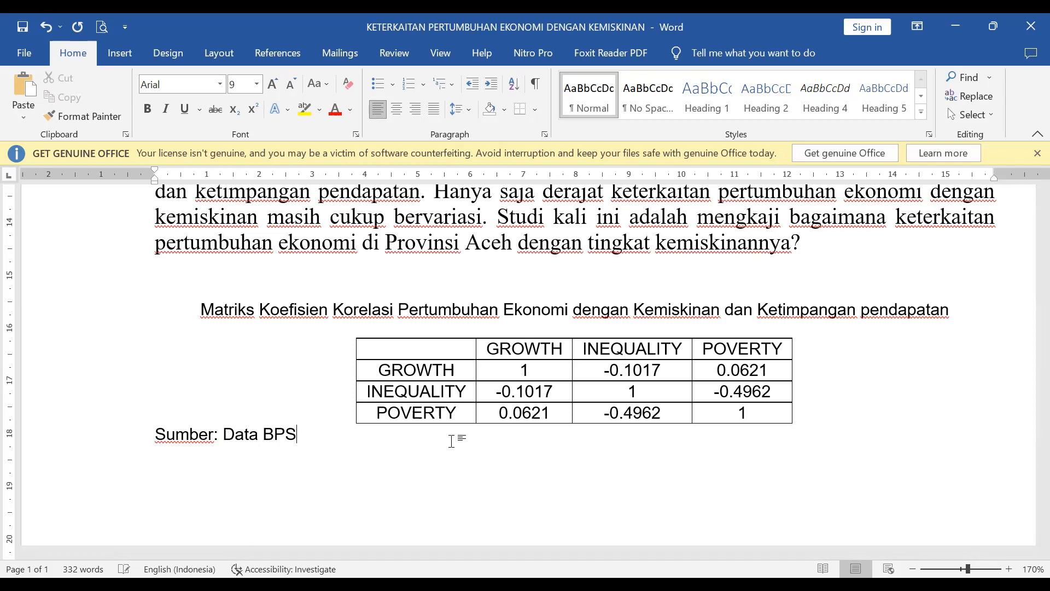
type(" Prov. Aceh (")
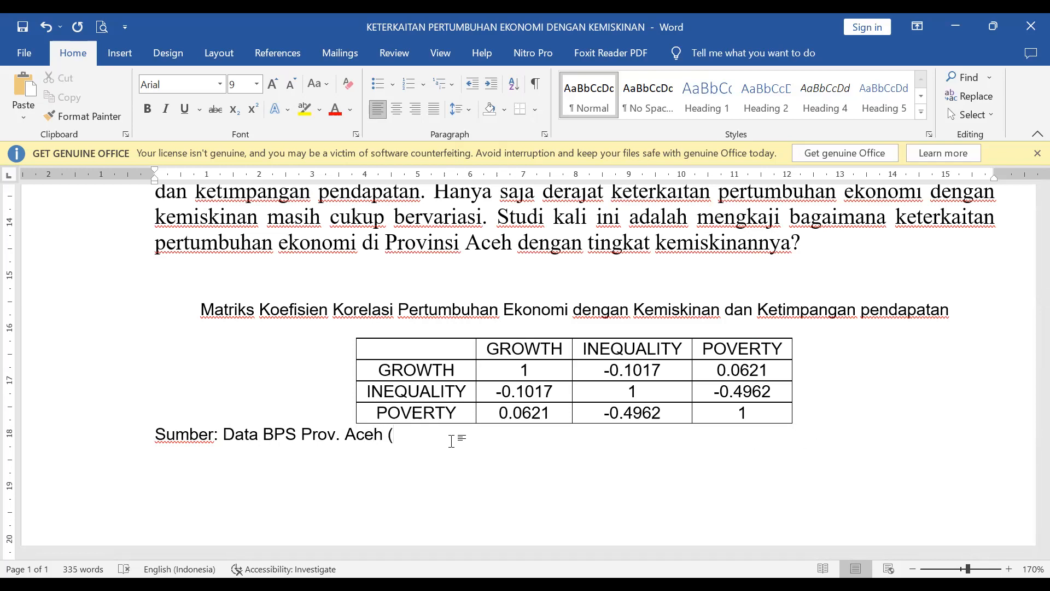
type("dioal")
key("BackSpace")
key("BackSpace")
type("lah ")
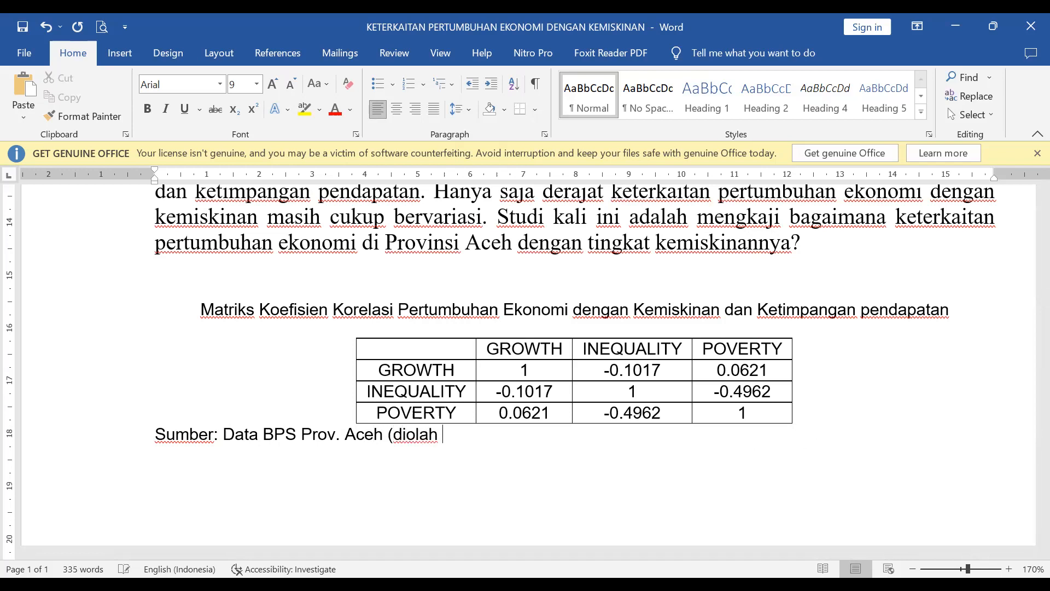
type("2023)")
left_click(395, 110)
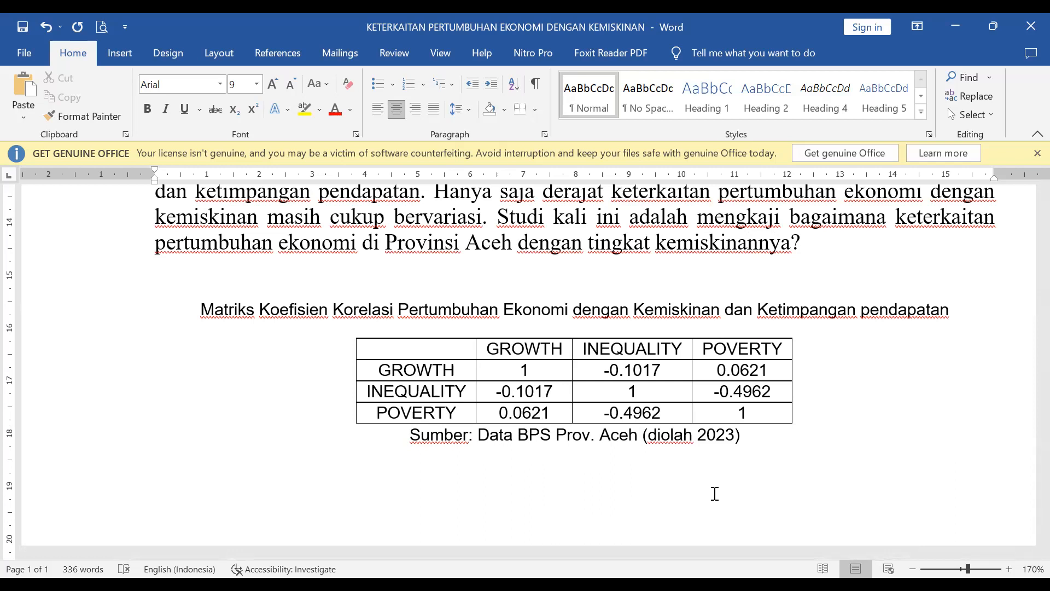
Step: Start a left-aligned conclusion paragraph below the source note with "Dengan demikian dapat disimpulkan bahwa"
key("ctrl+j")
type("Dengan demikian")
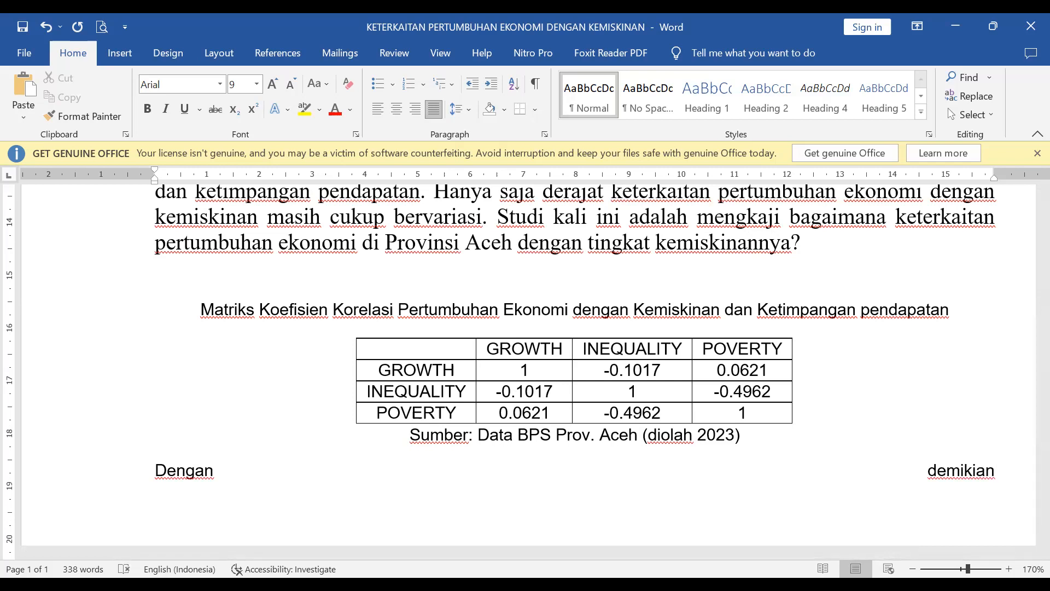
type(" dapat")
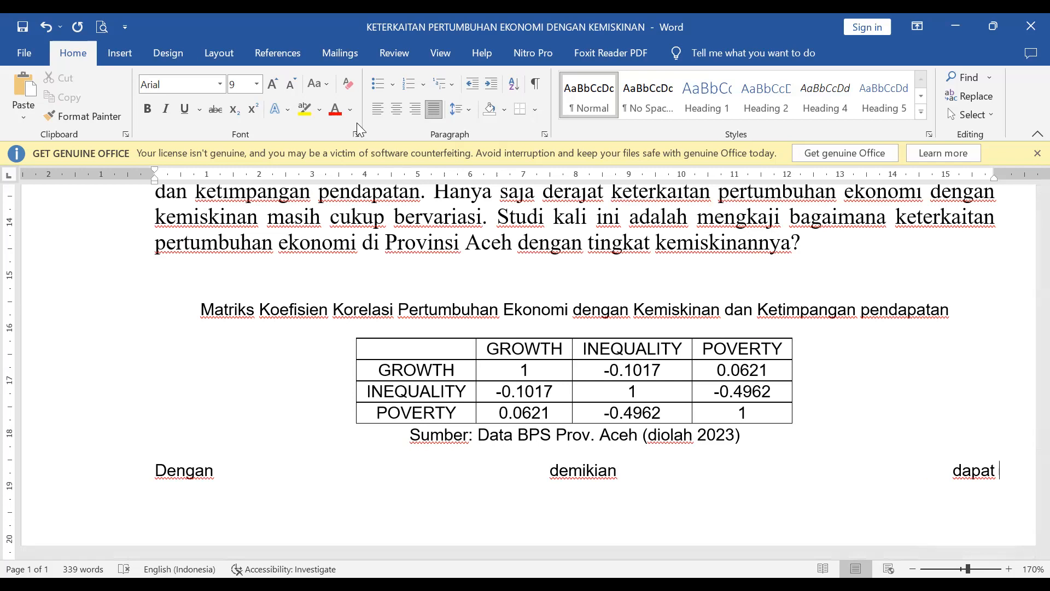
left_click(377, 109)
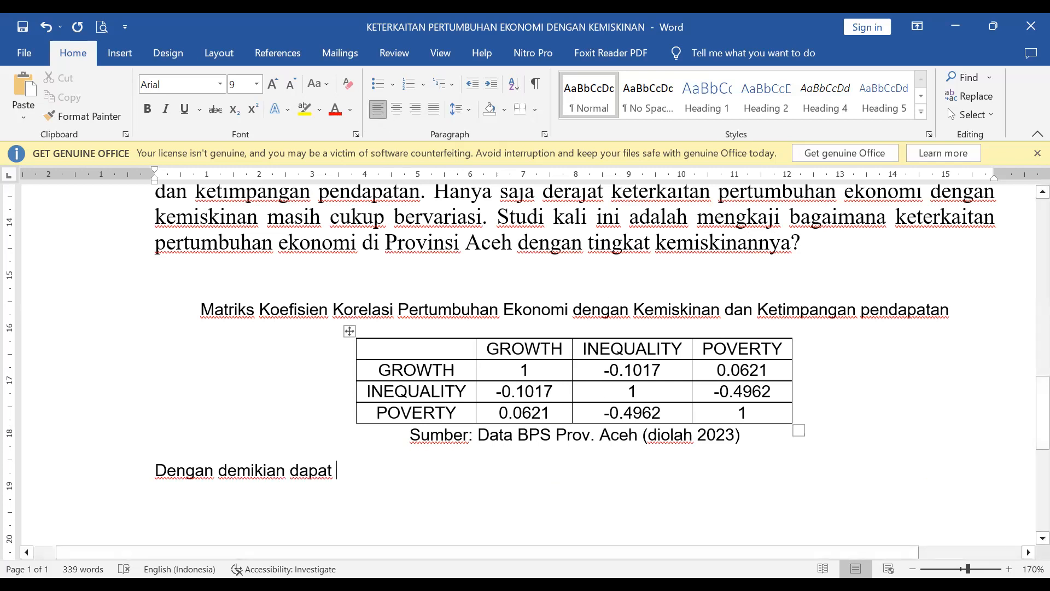
type("disimpulkan bahwa")
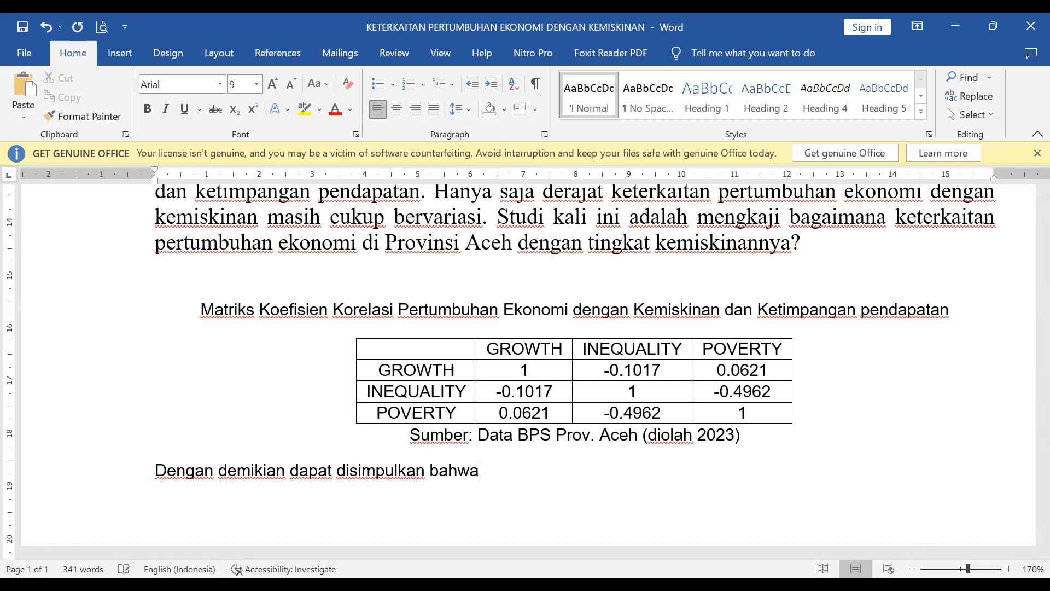
type(" hbungan")
key("ctrl+shift+Left")
type("hu")
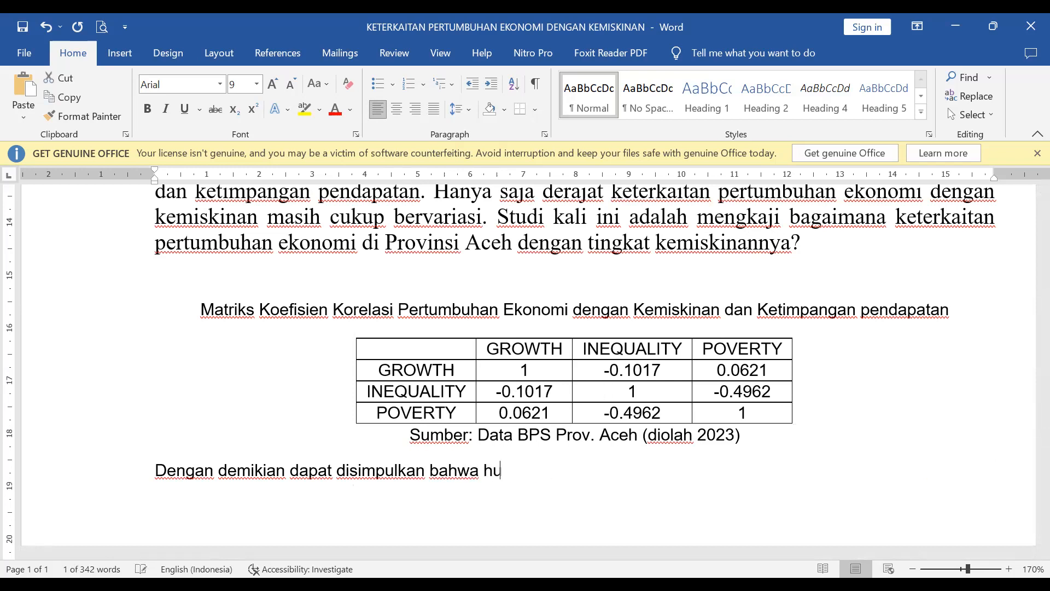
type("bungan antara")
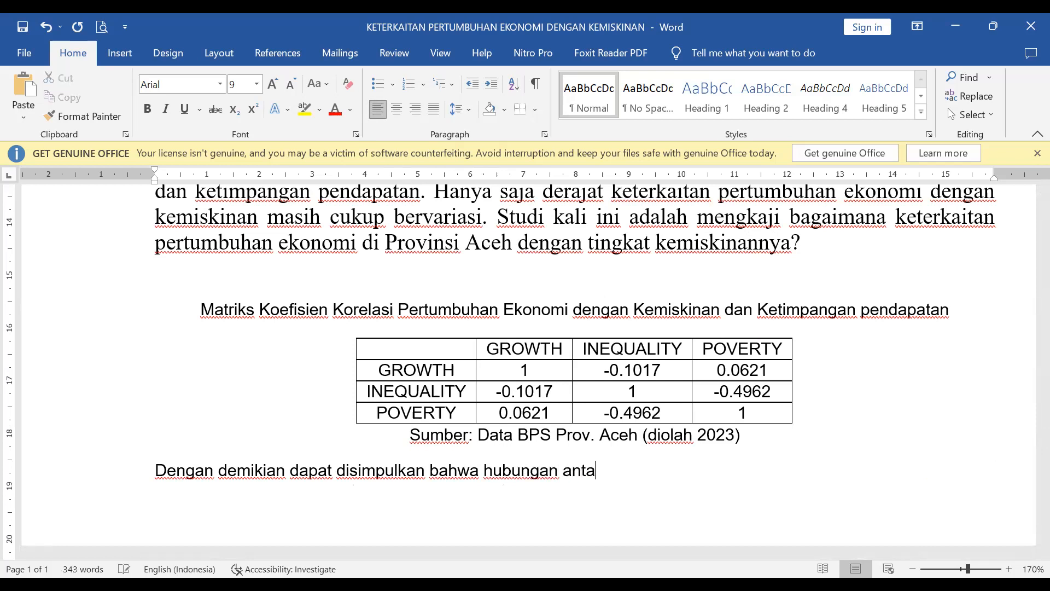
key("ctrl+shift+Left")
key("ctrl+shift+Left")
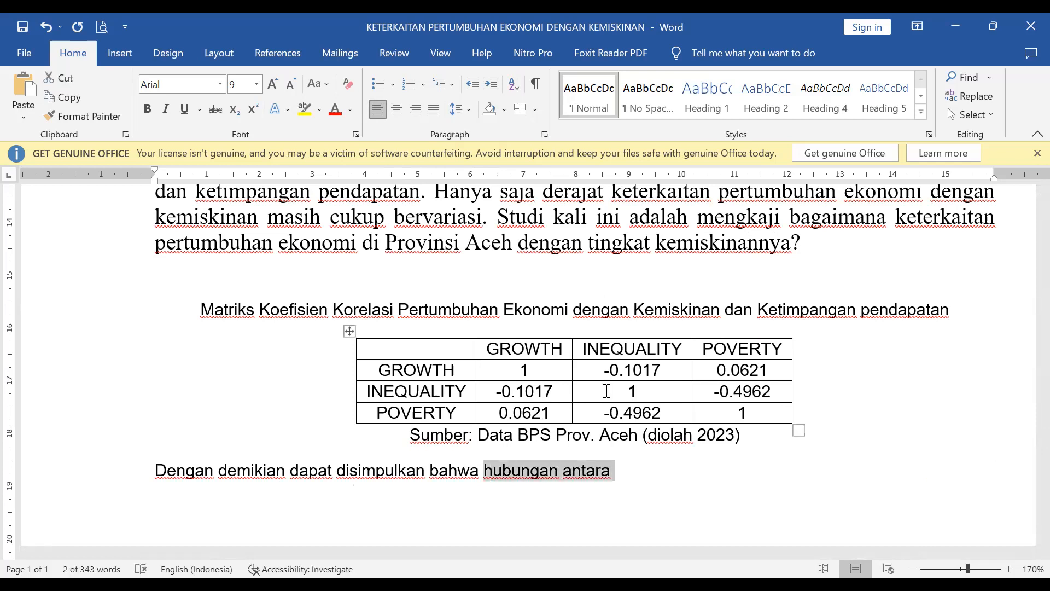
Step: Complete the conclusion's first sentence with "keterkaitan antara kemiskinan dengan pertumbuhan adalah positif tetapi hubungan terjadi lemah."
type("keterkaitan antara k")
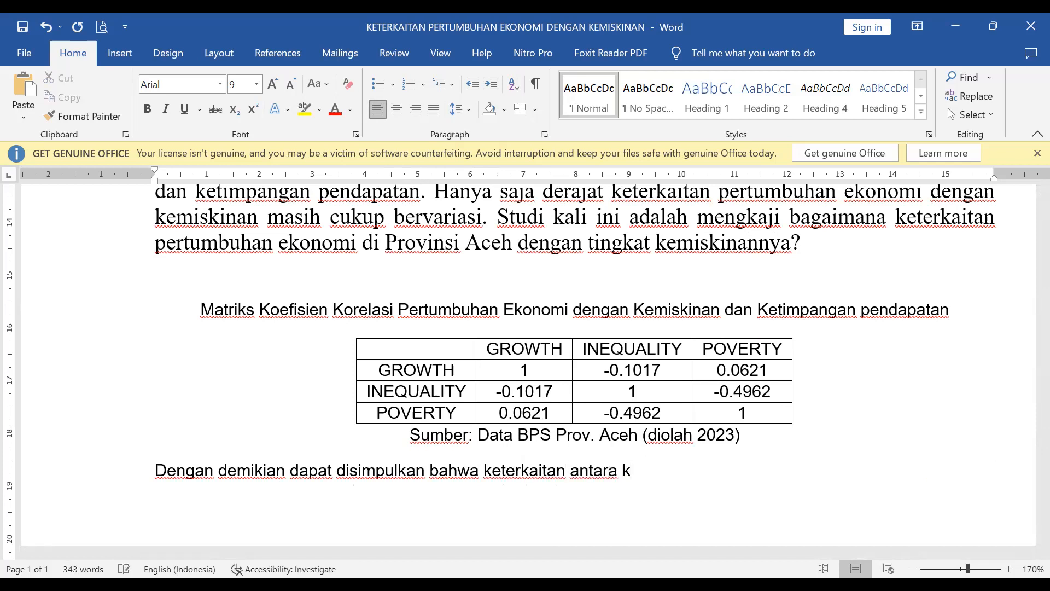
type("emiskinan dengan ")
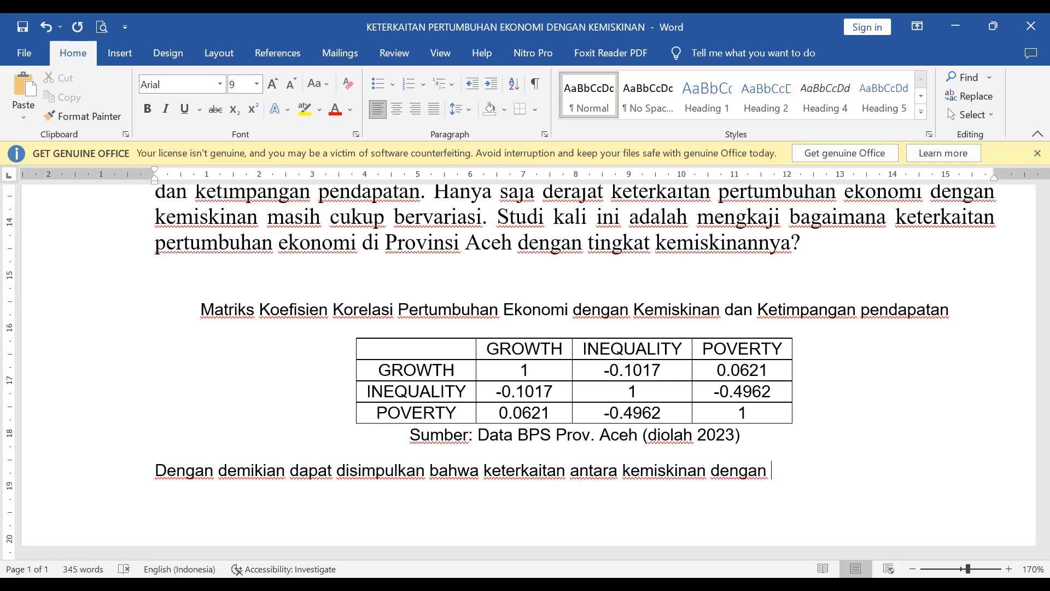
type("pertumbuh")
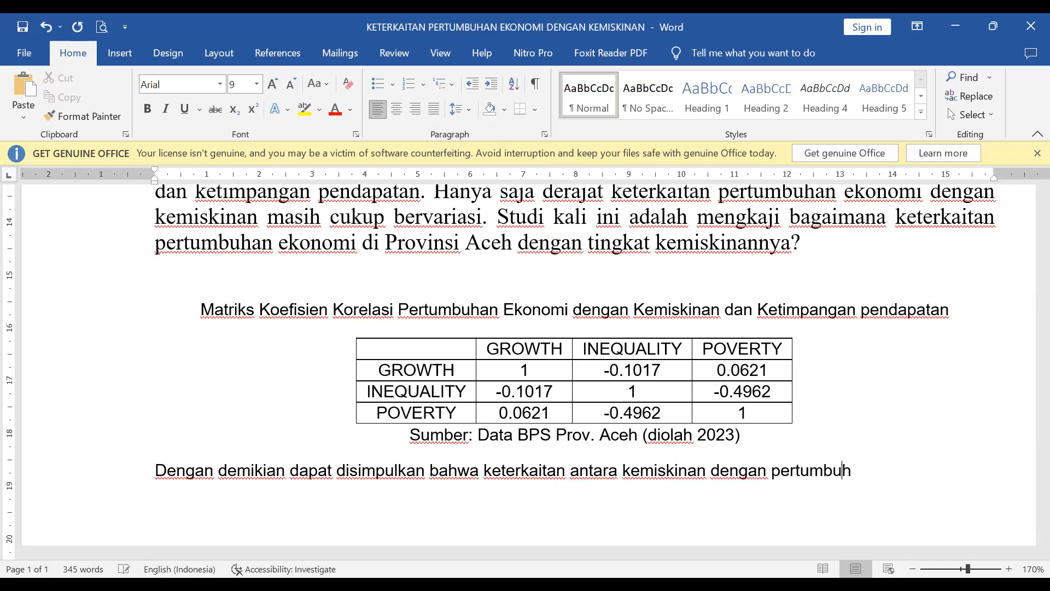
type("an adalah ")
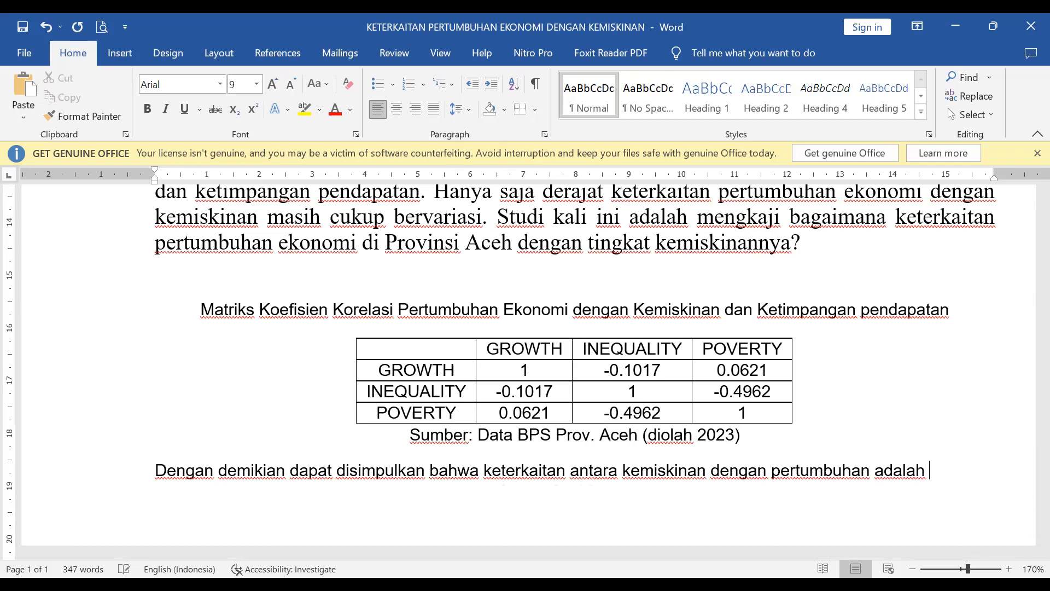
type("positif ")
type("tetapi ")
type("hubungan t")
type("erjadi ")
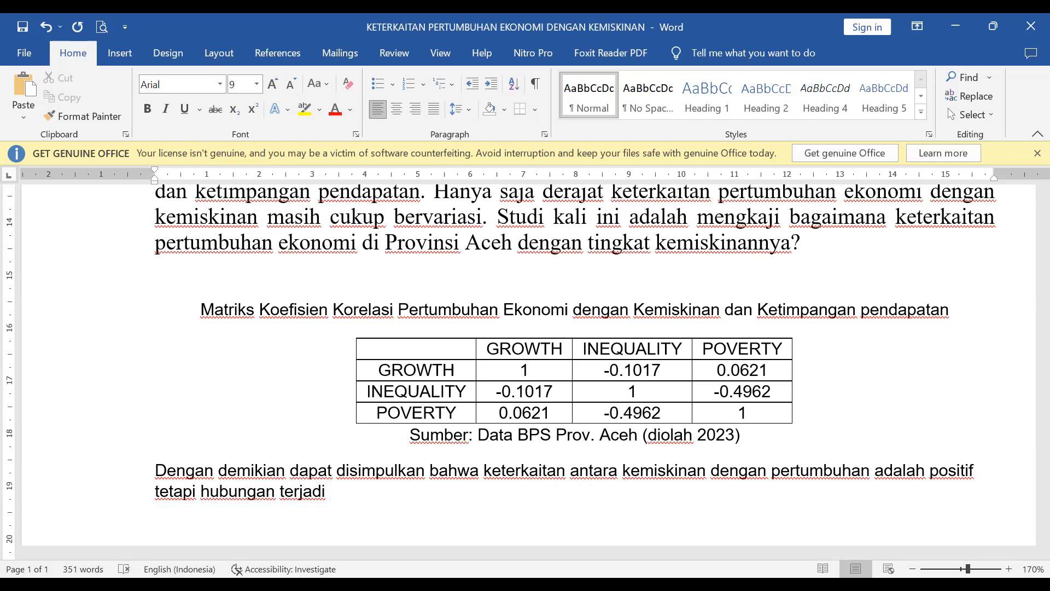
type("lemah.")
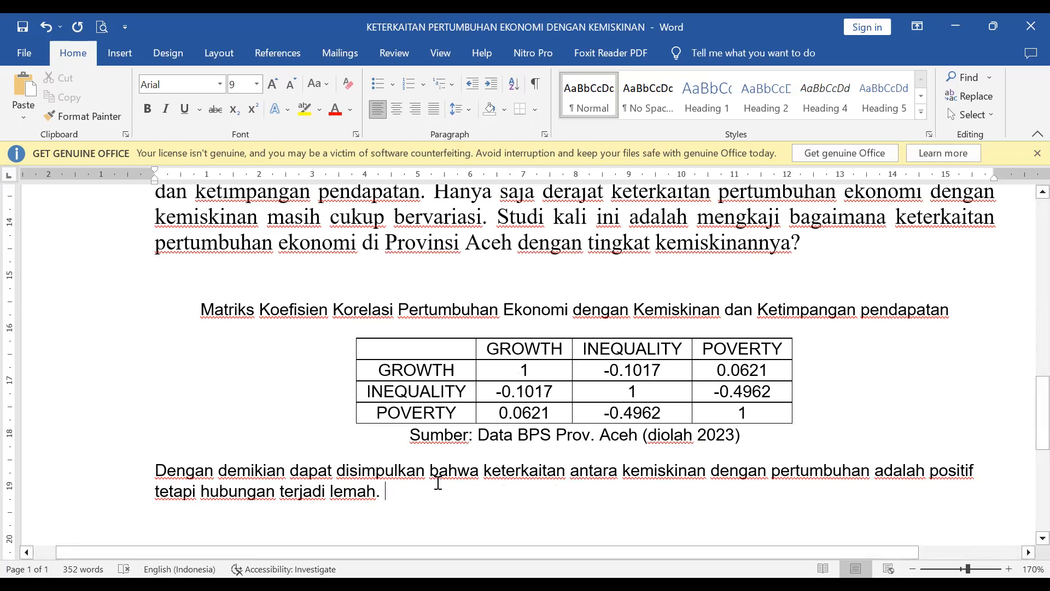
Step: Add to the conclusion the second sentence's opening "Sedangkan ketimpangan pendapatan juga hbungan lemah dan negatif"
type("Sedangkan ketimpangan pe")
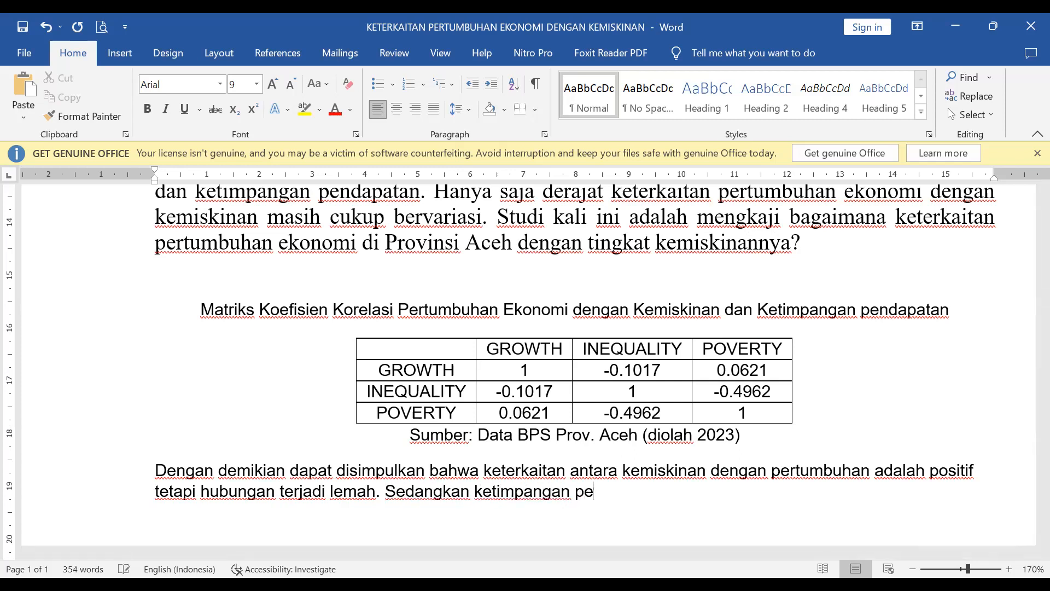
type("ndapatan ")
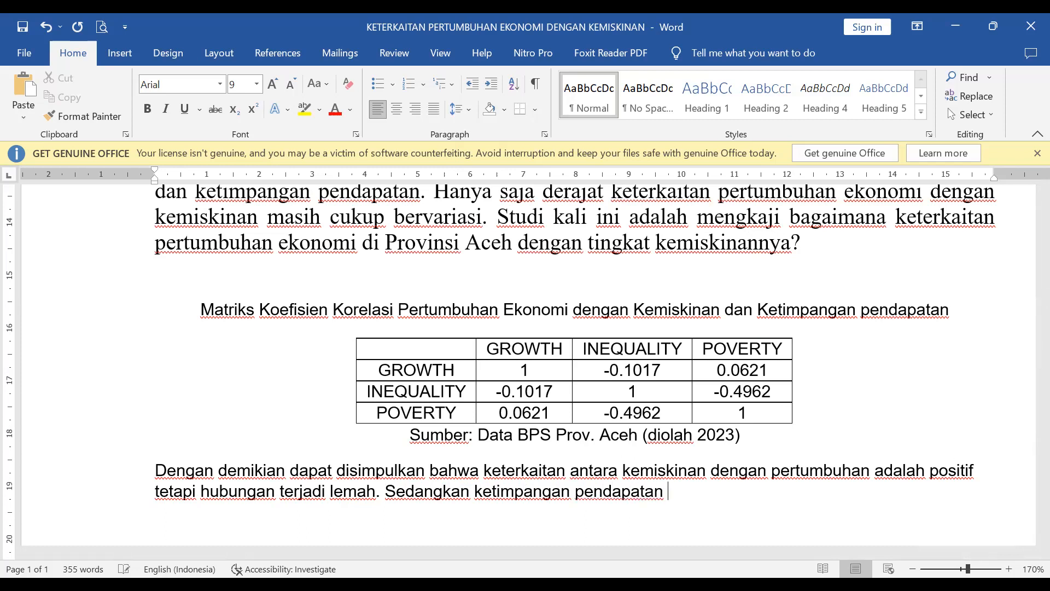
type("juga hbungan lemah")
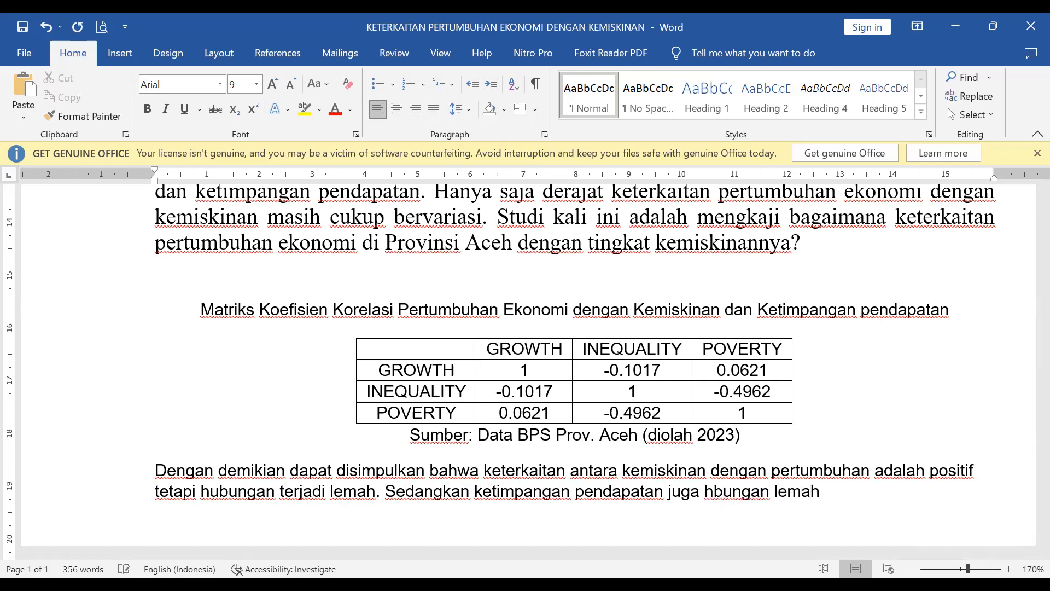
type(" tetapi secara")
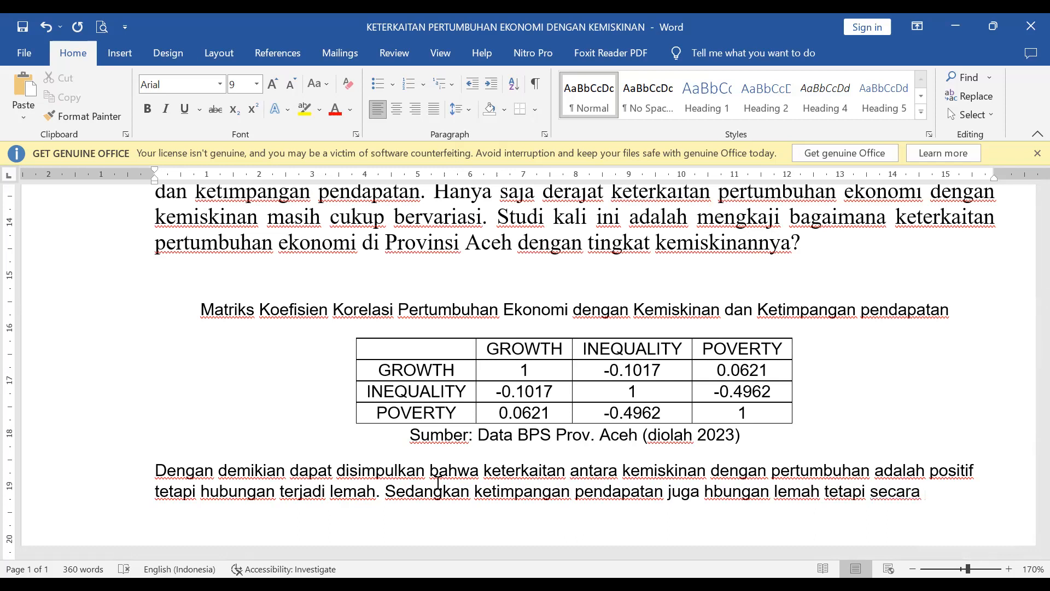
key("ctrl+shift+Left")
key("ctrl+shift+Left")
type("dan negatif")
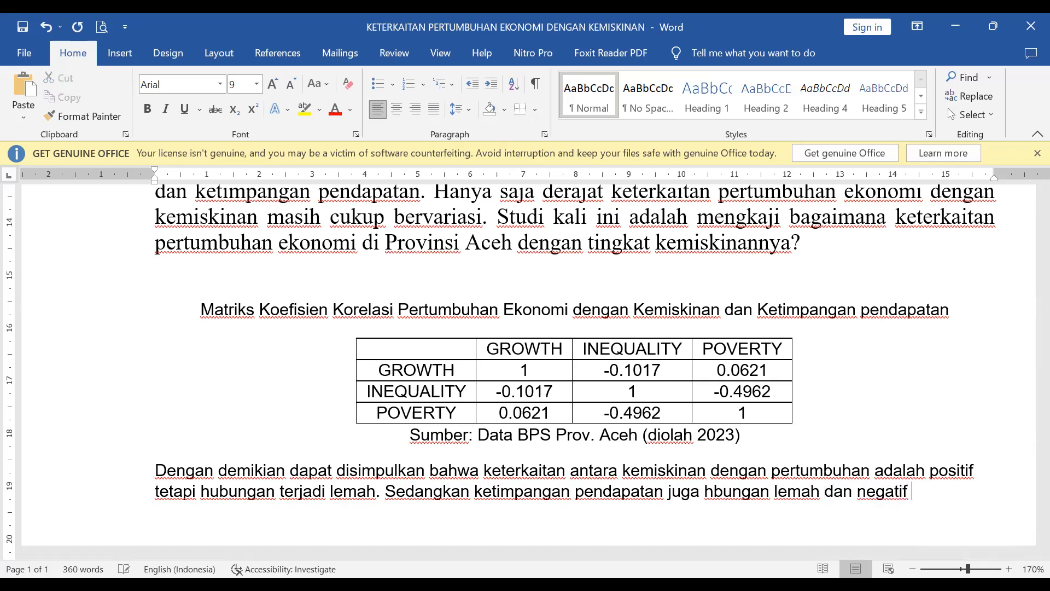
Step: Finish the conclusion's second sentence with "artinya Ketika pertumbuhan meningkat maka ketimpangan menurun."
type(" artinya ")
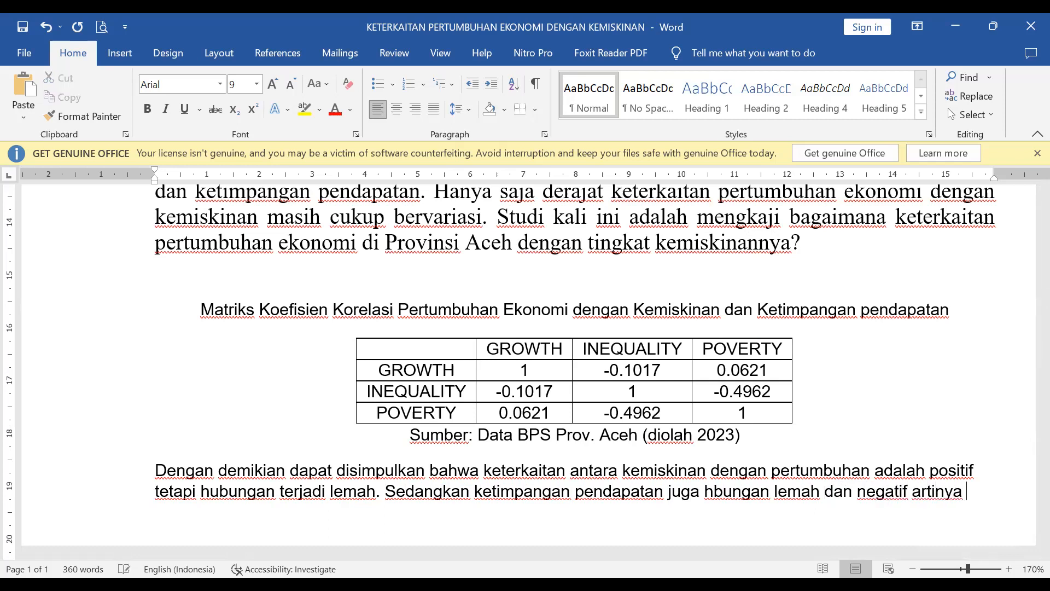
type("Ketika ")
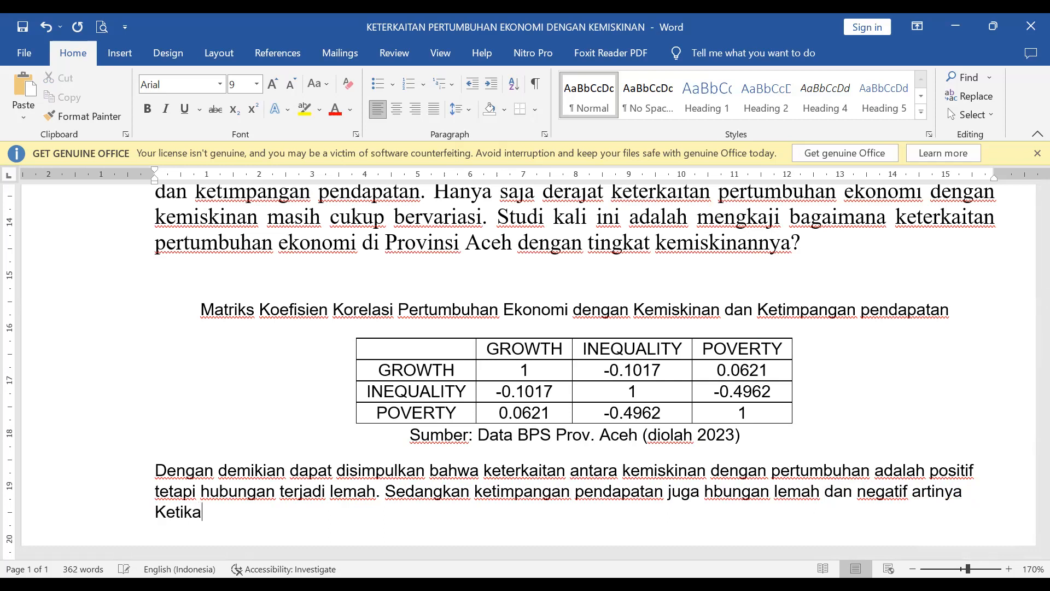
type("pertumbu")
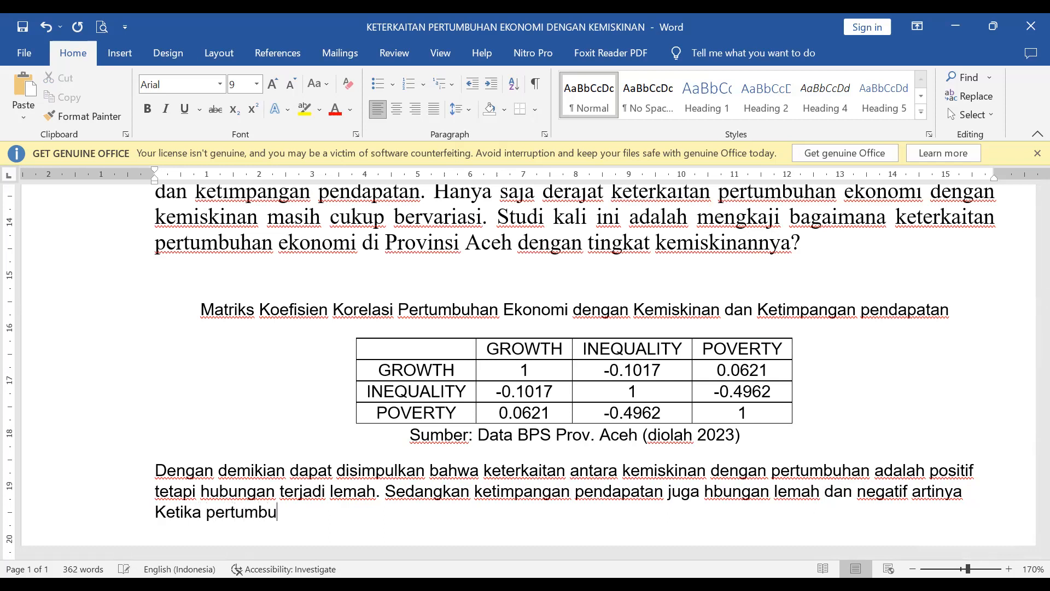
type("han meningkat")
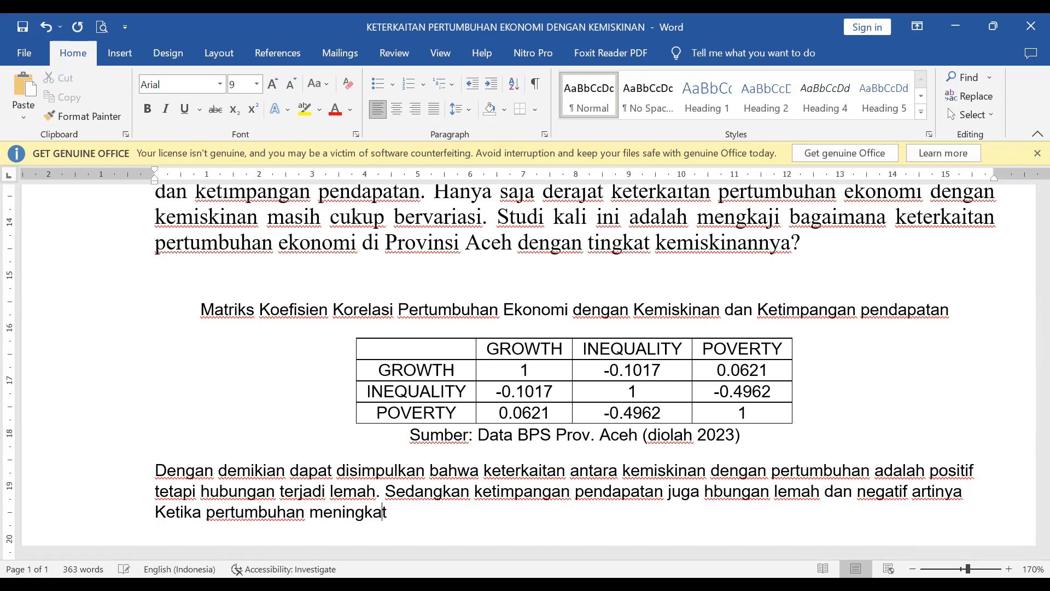
type(" maka keti")
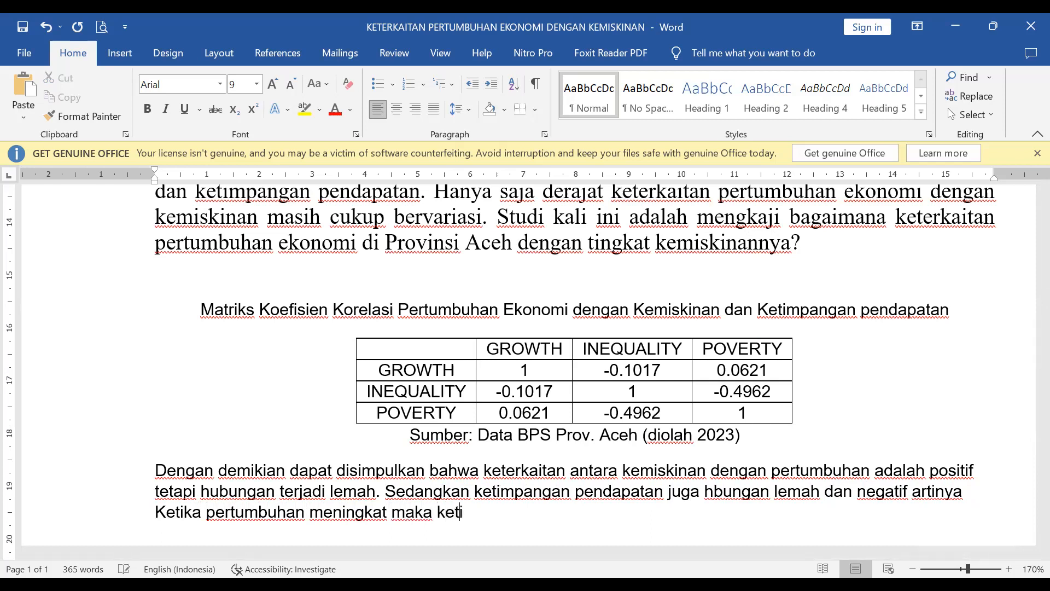
type("mpangan men")
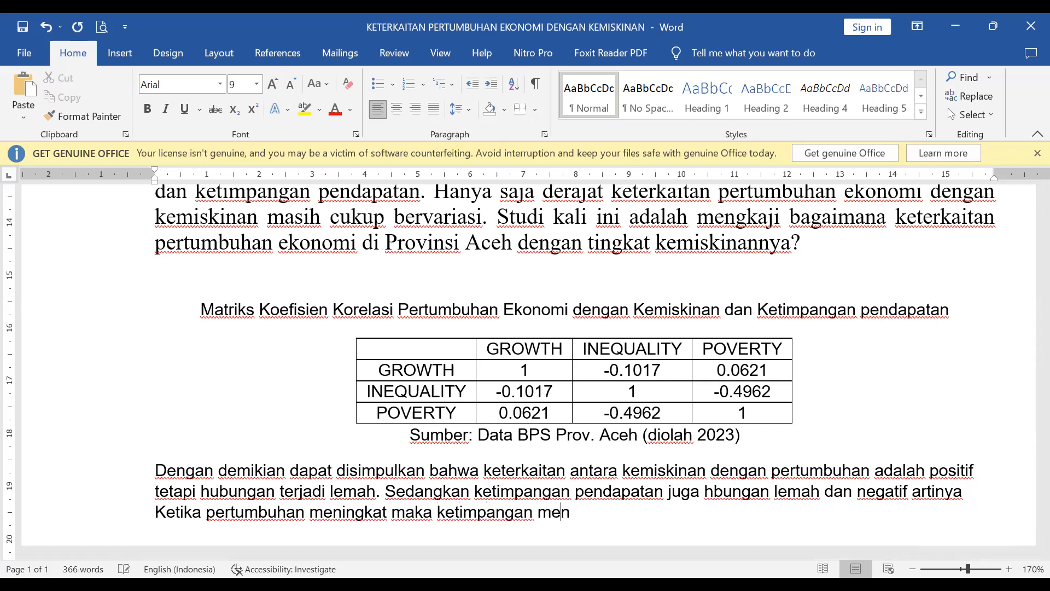
type("urun.")
left_click(295, 84)
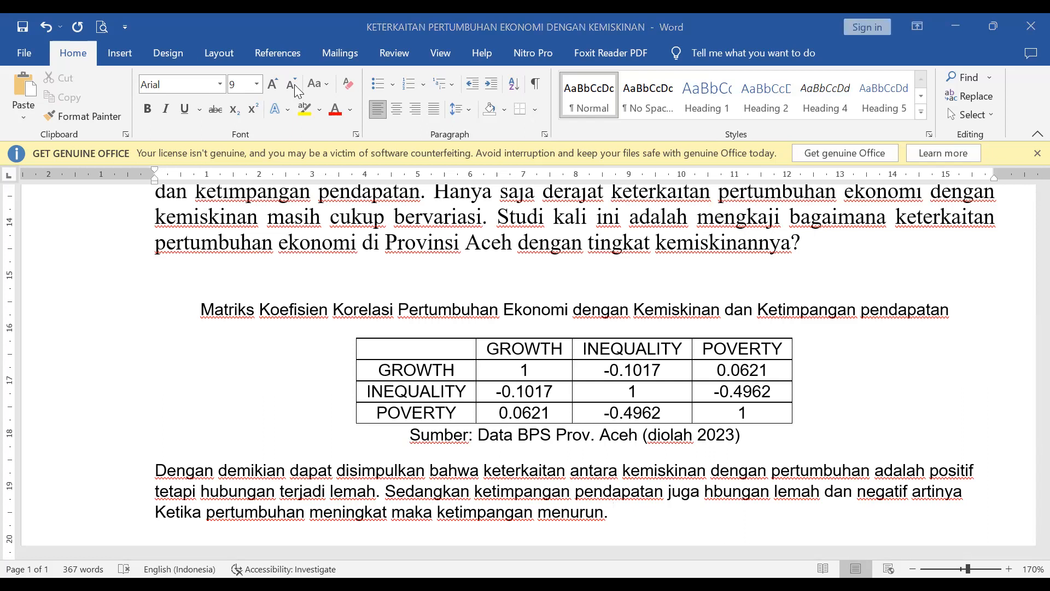